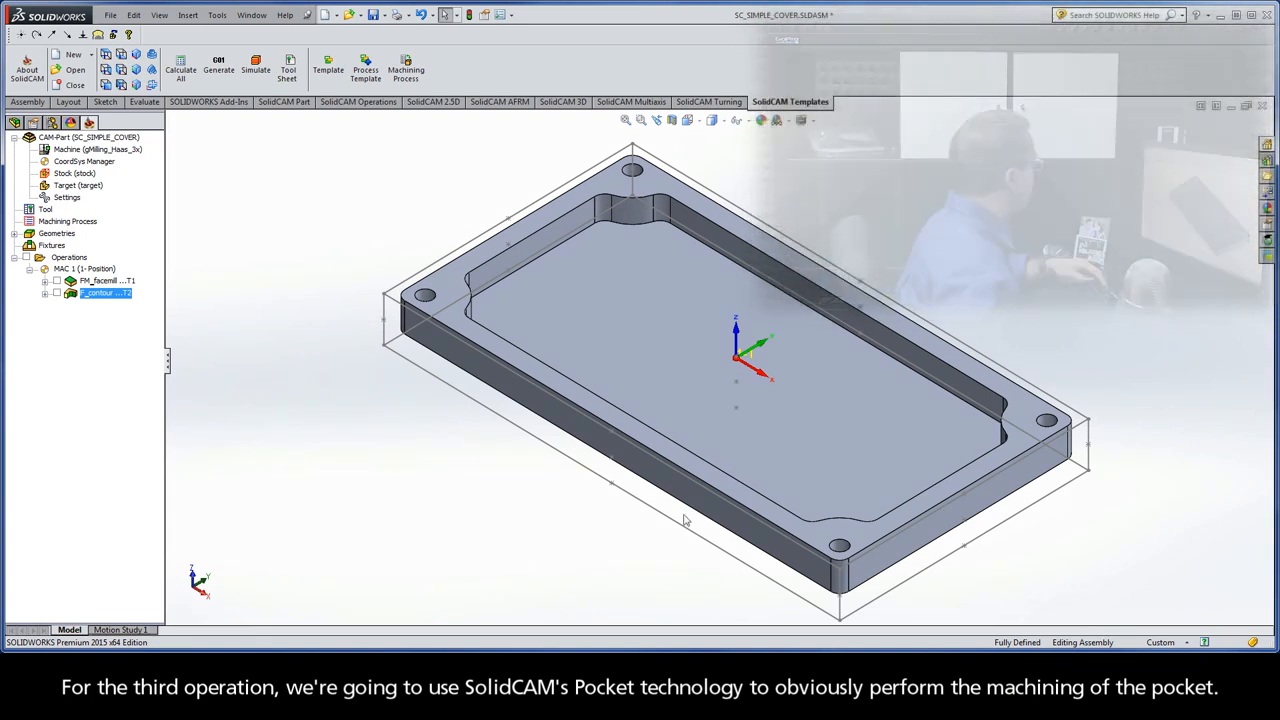
Add a Pocket milling operation to the CAM part's operations.
right_click(89, 258)
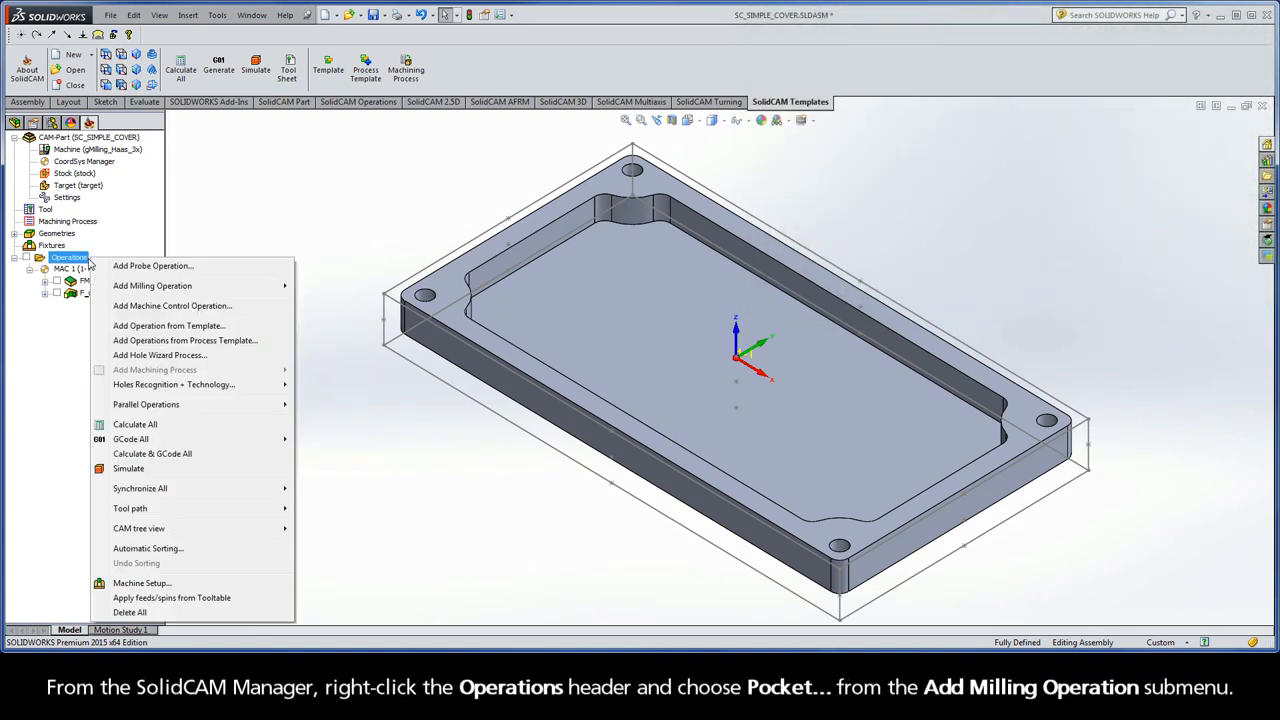
mouse_move(196, 287)
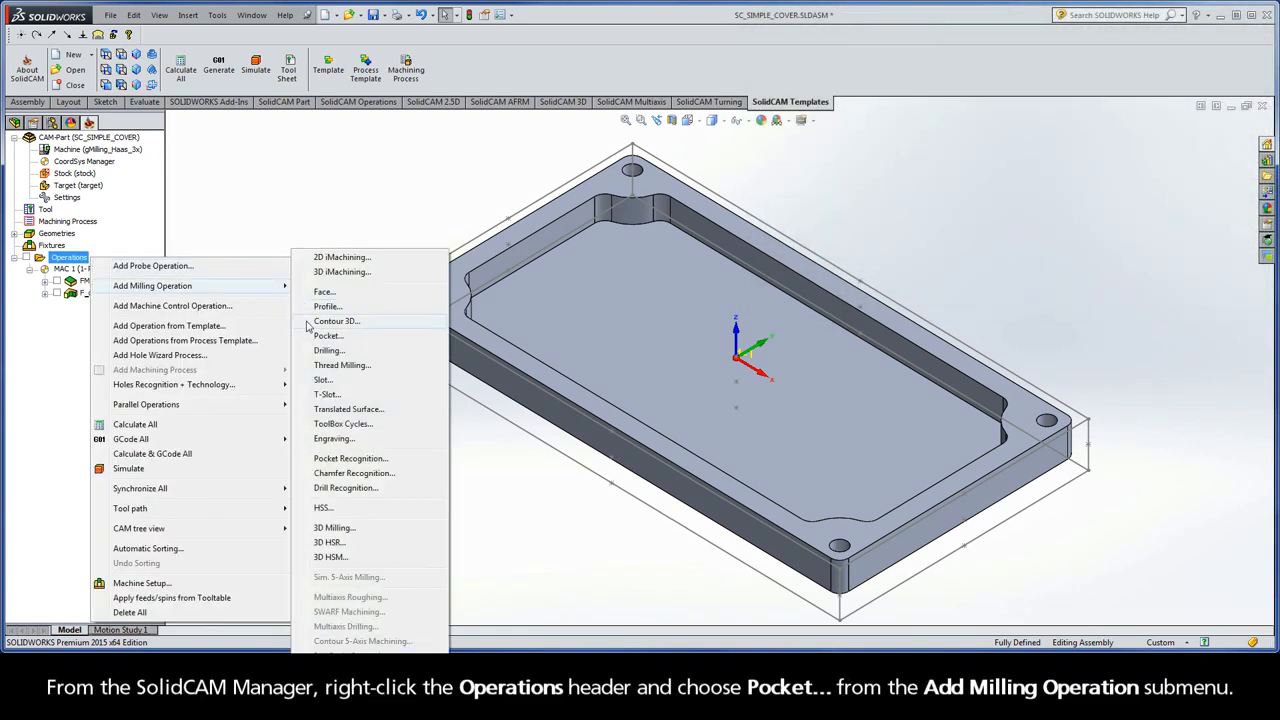
click(341, 338)
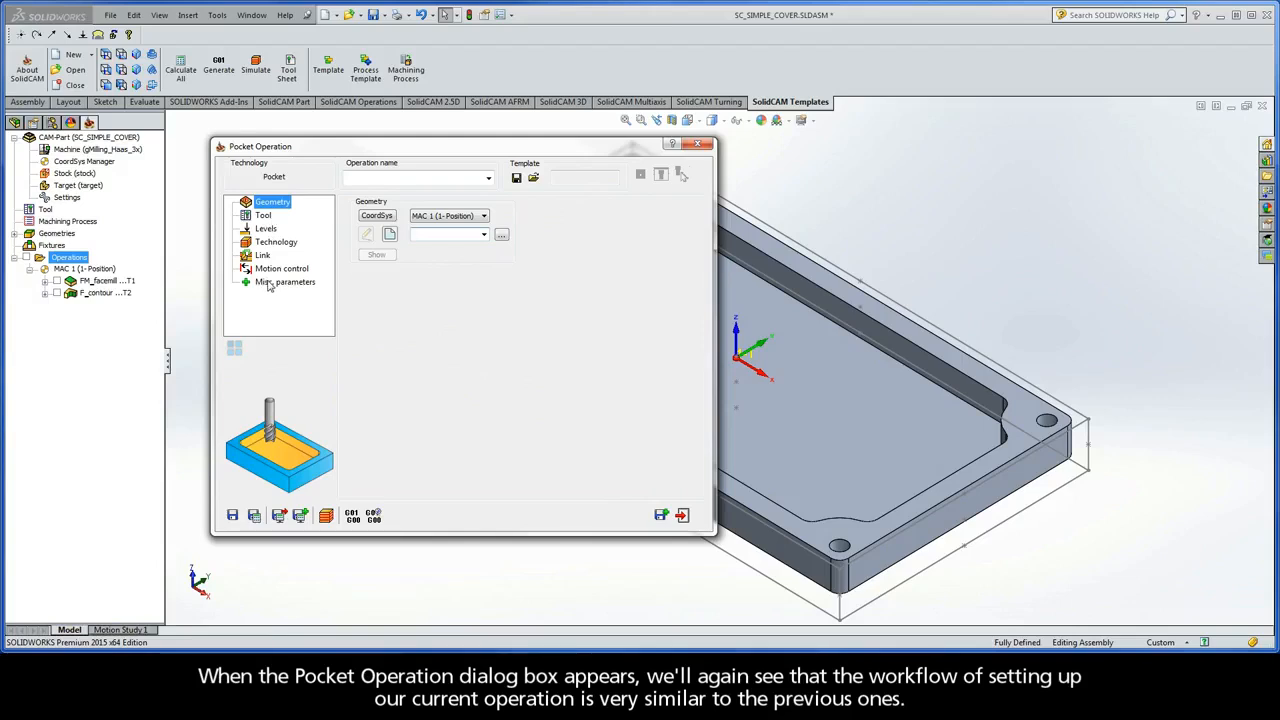
Define the pocket geometry as a closed chain along the pocket's upper edge, using Auto-constant Z from one long edge.
click(366, 234)
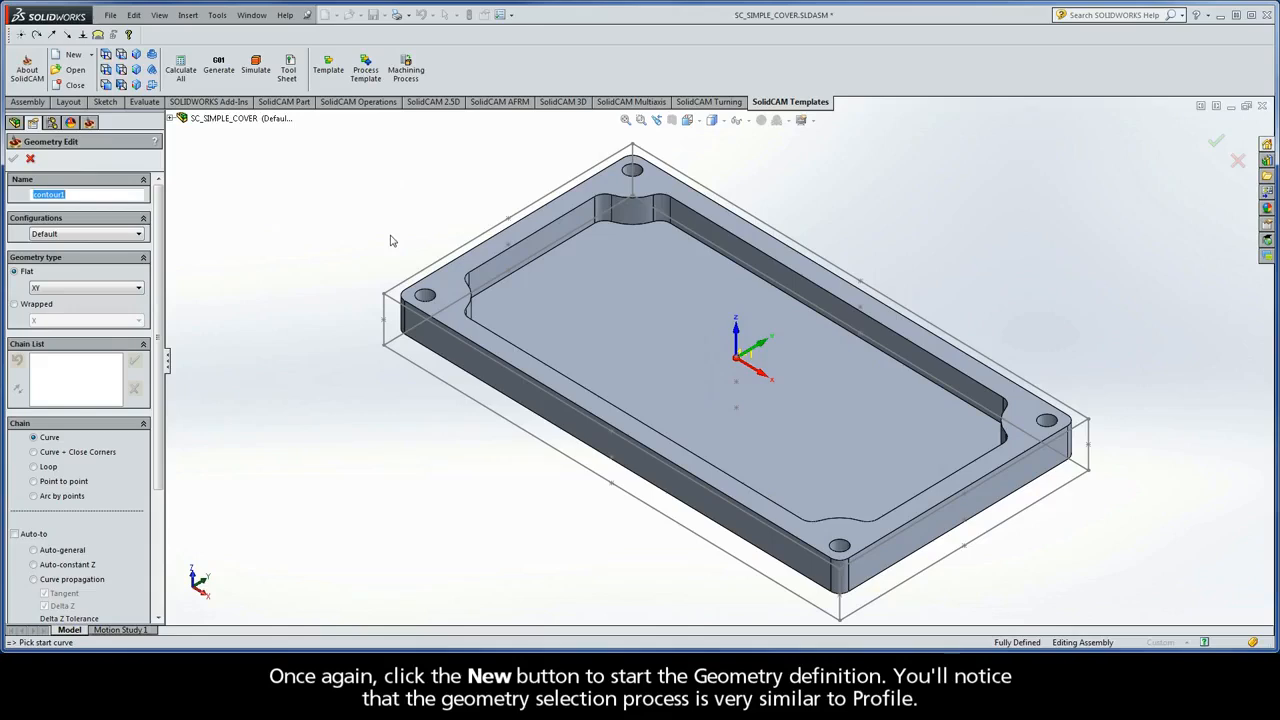
click(970, 382)
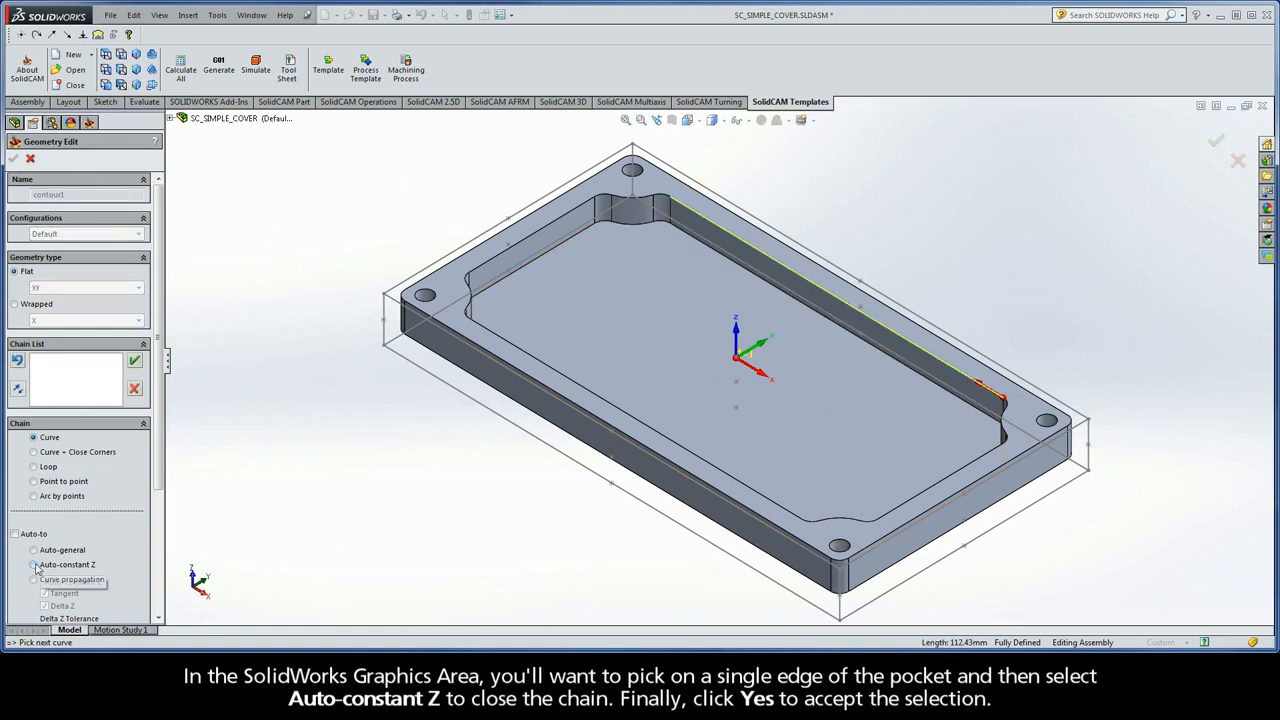
click(34, 566)
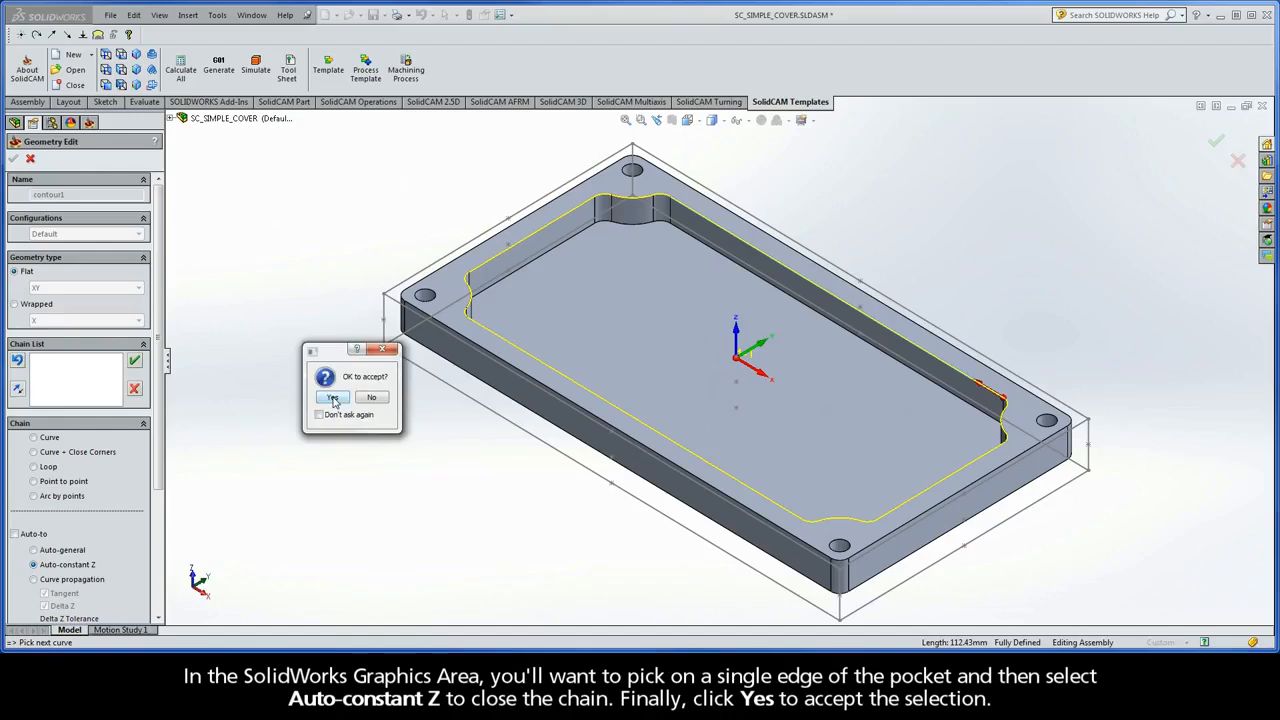
click(333, 398)
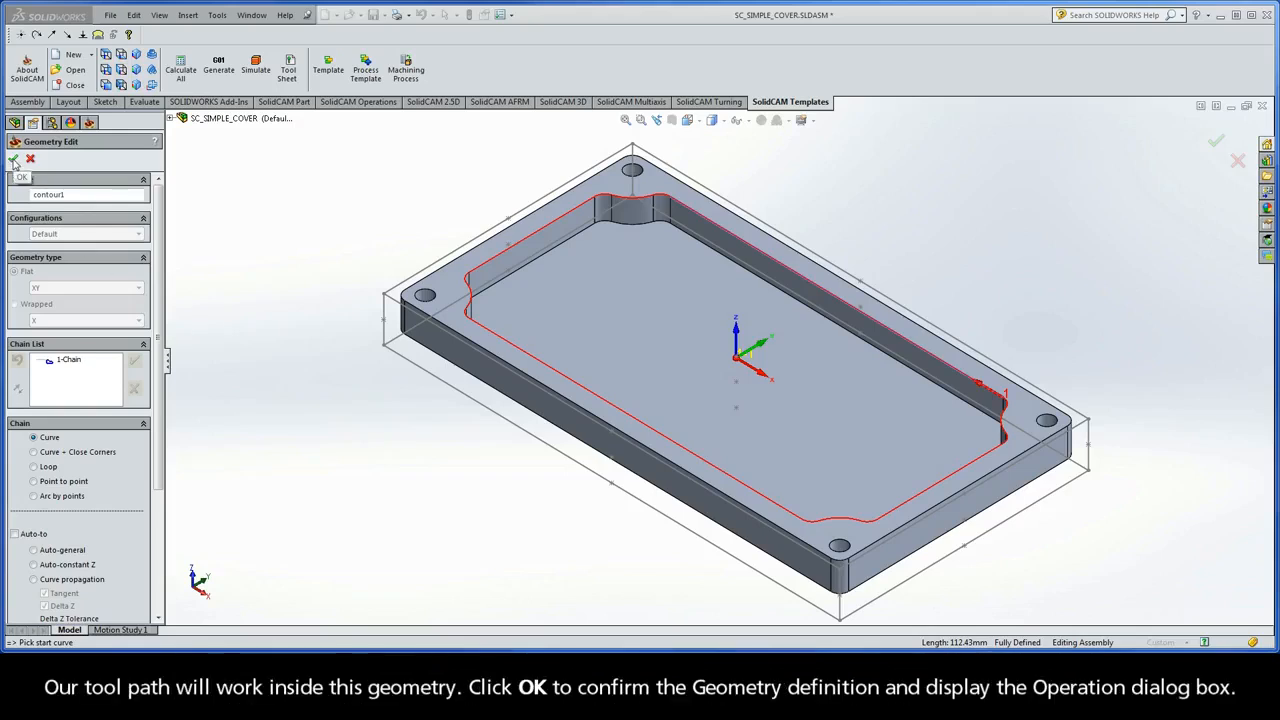
click(13, 160)
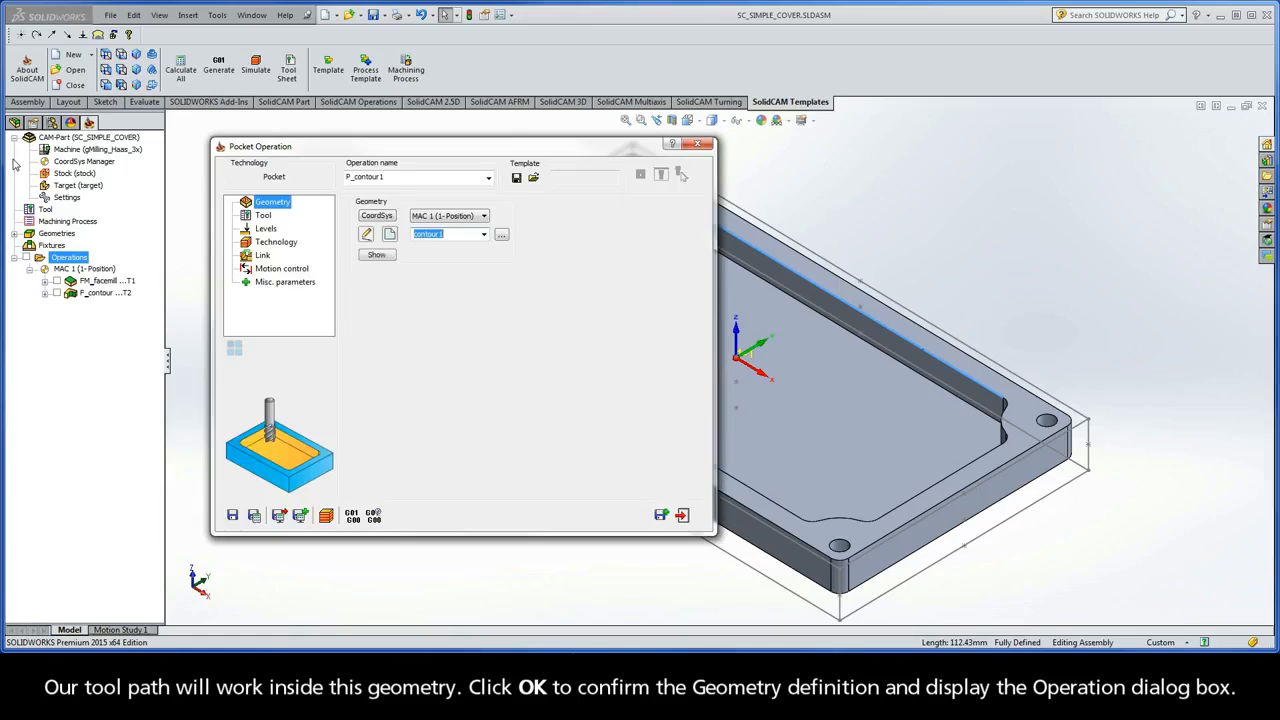
Assign the existing 6 mm end mill, tool number 2, to the pocket operation.
click(263, 217)
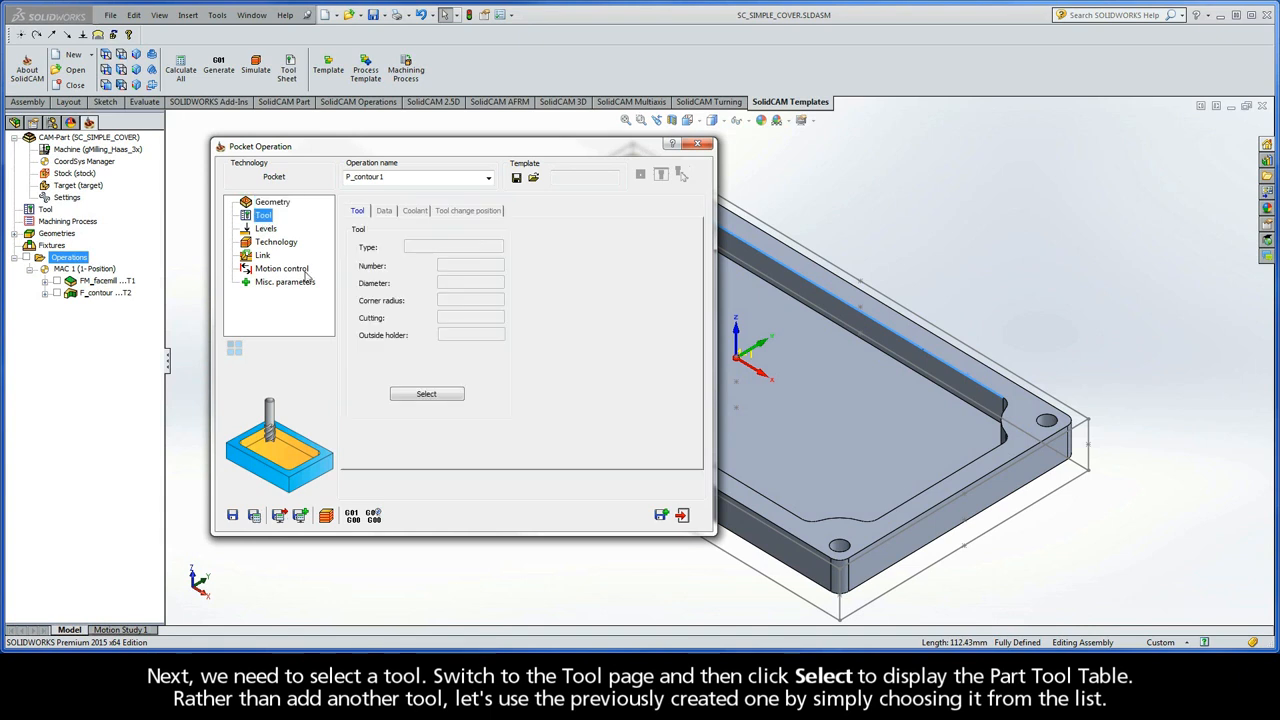
click(426, 395)
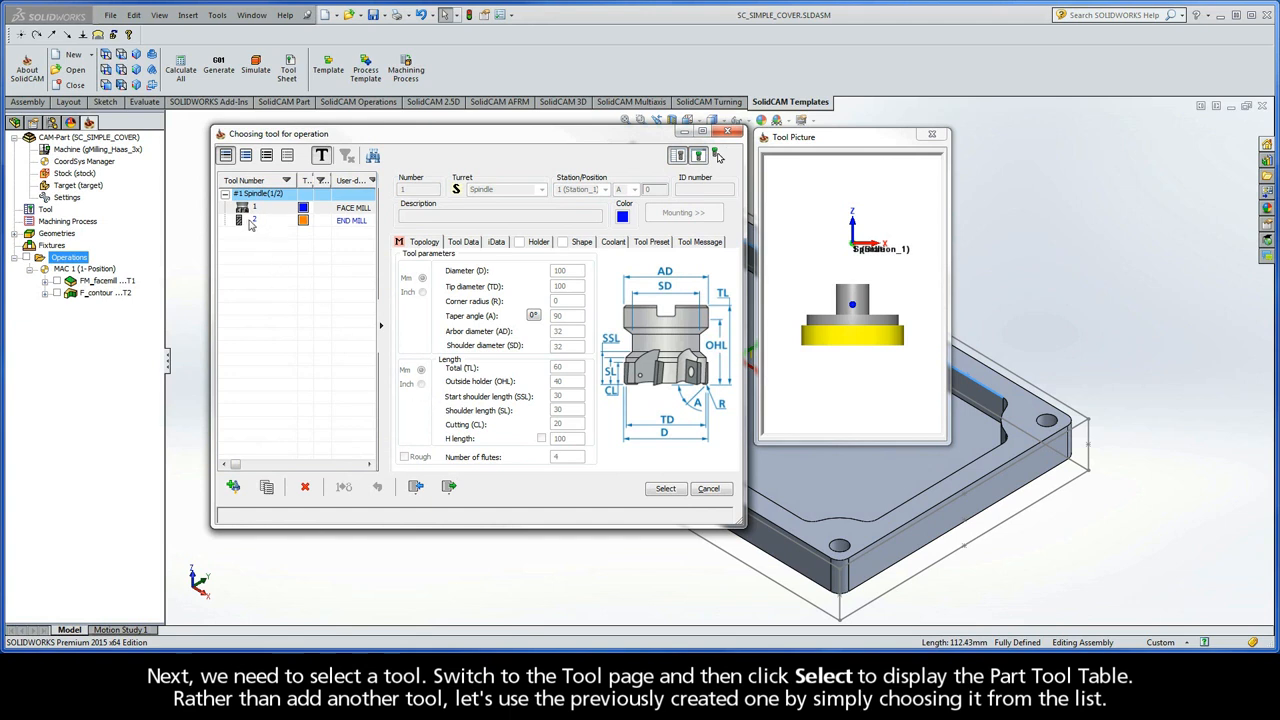
click(351, 221)
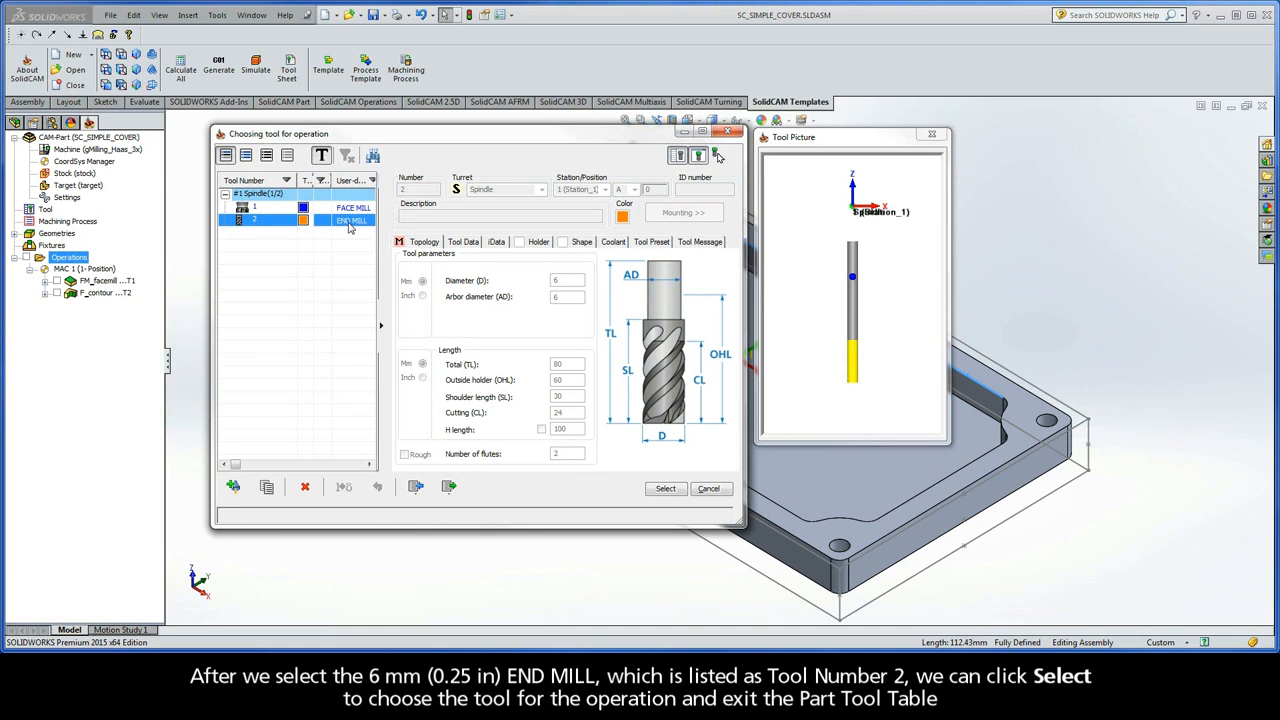
click(667, 490)
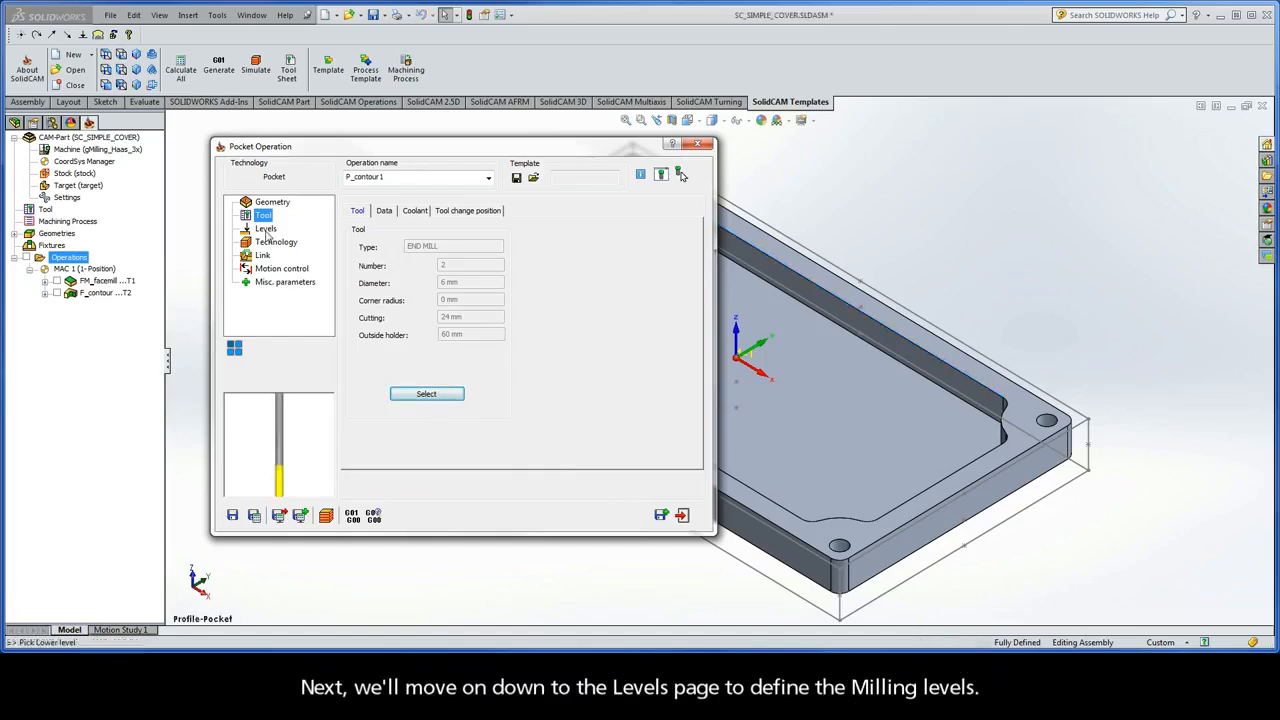
Define the operation's upper milling level from the top face of the target model.
click(266, 230)
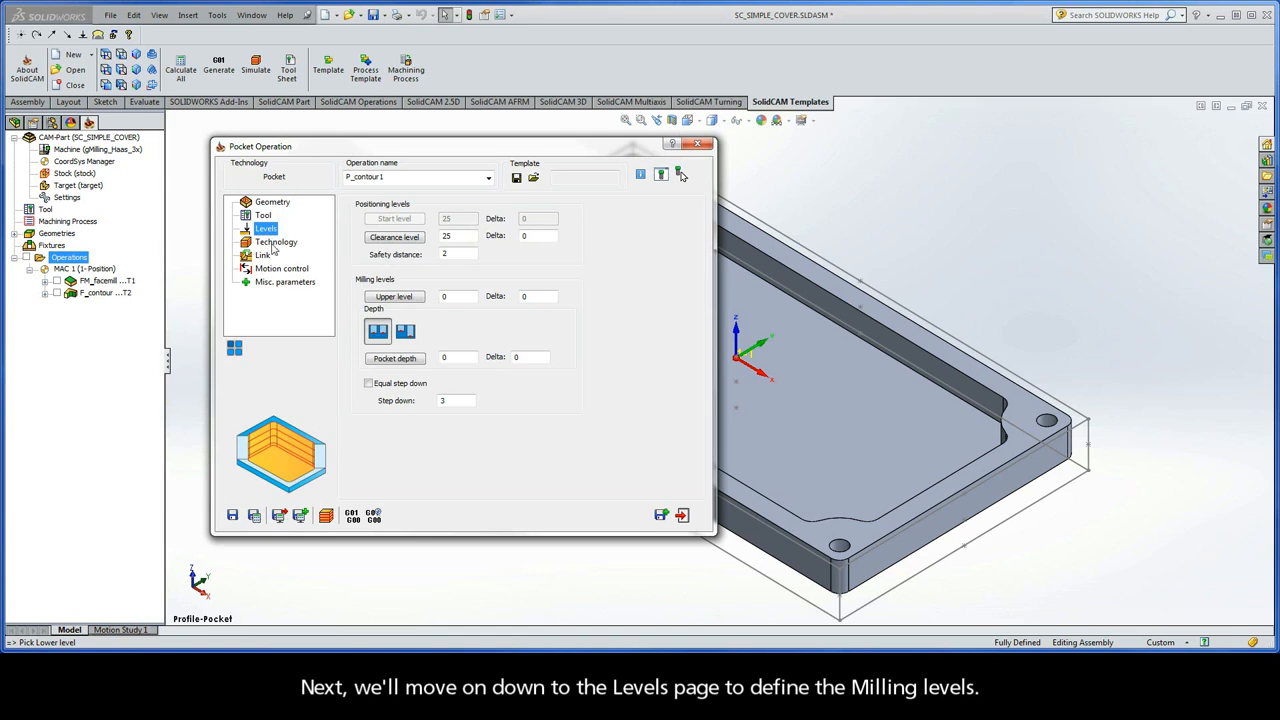
click(396, 300)
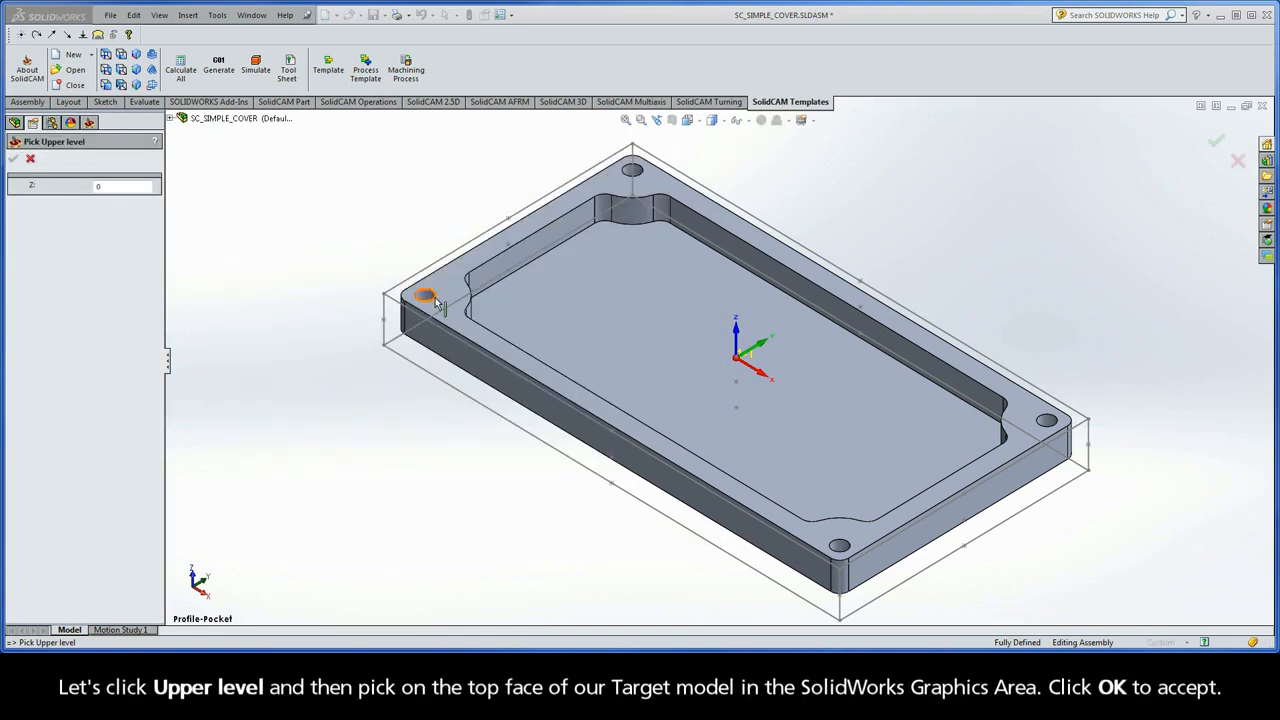
click(449, 291)
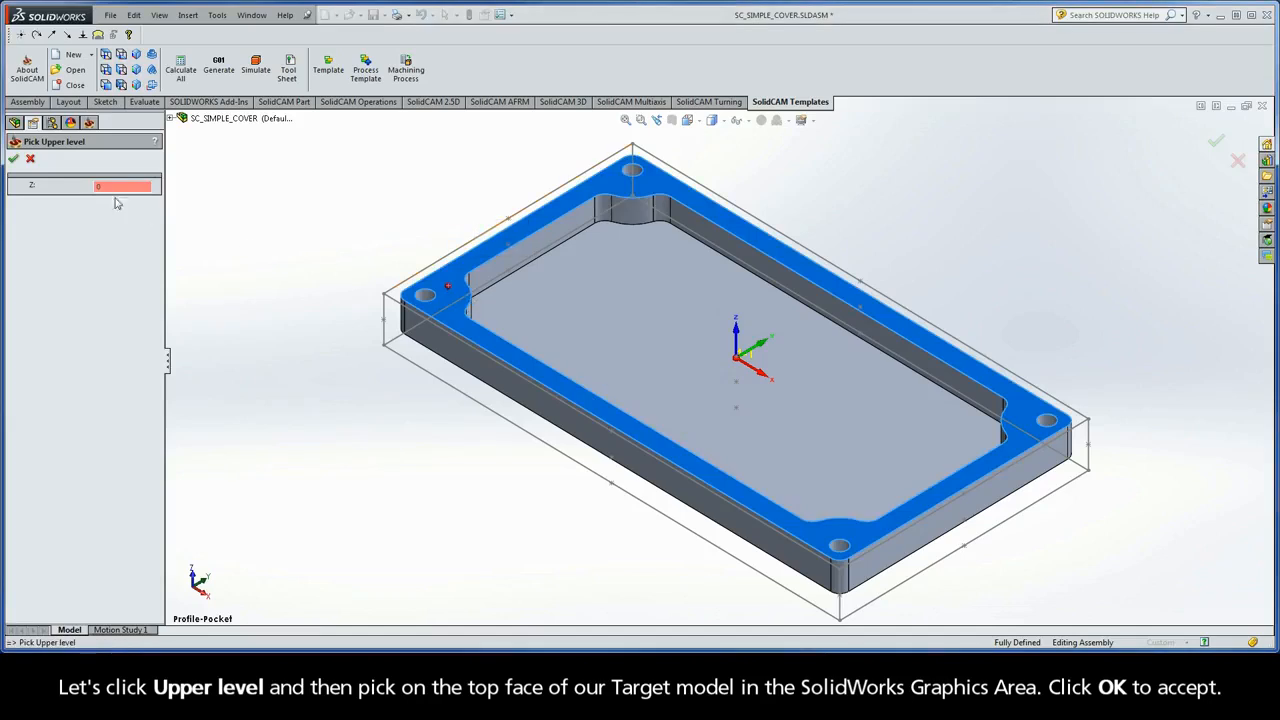
click(14, 160)
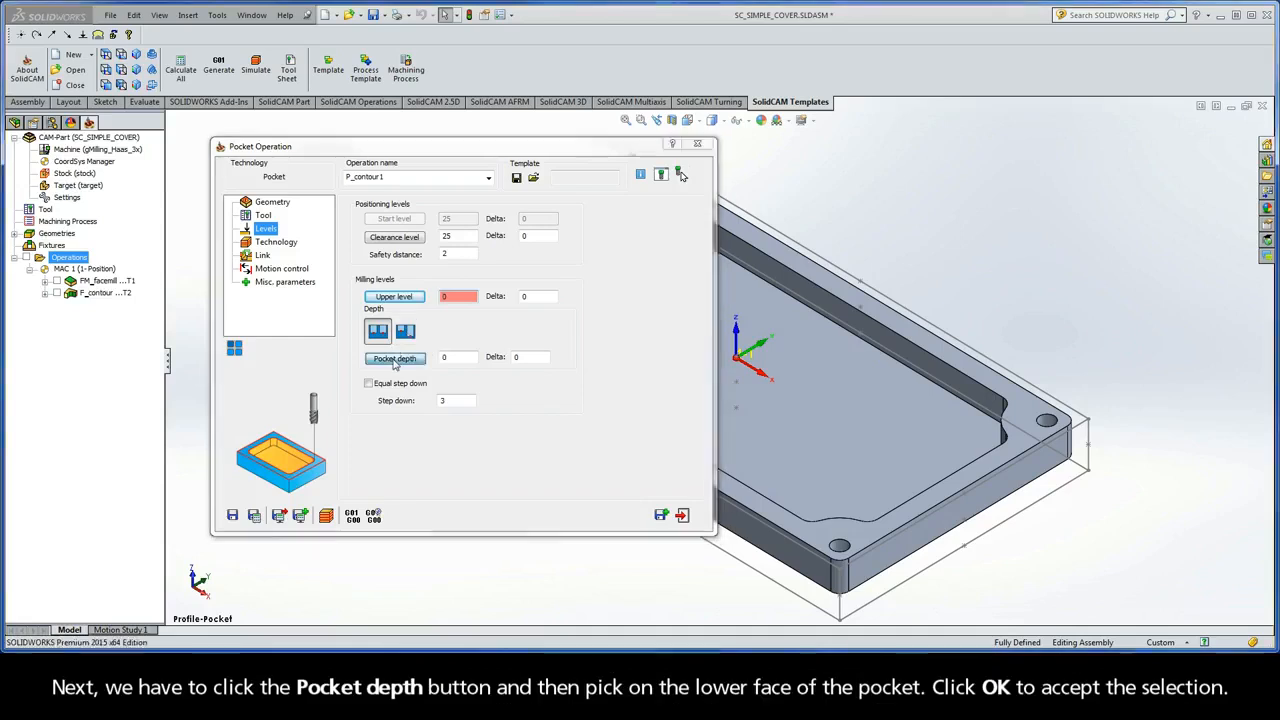
Define the pocket depth from the pocket's floor face and enable equal step down.
click(394, 359)
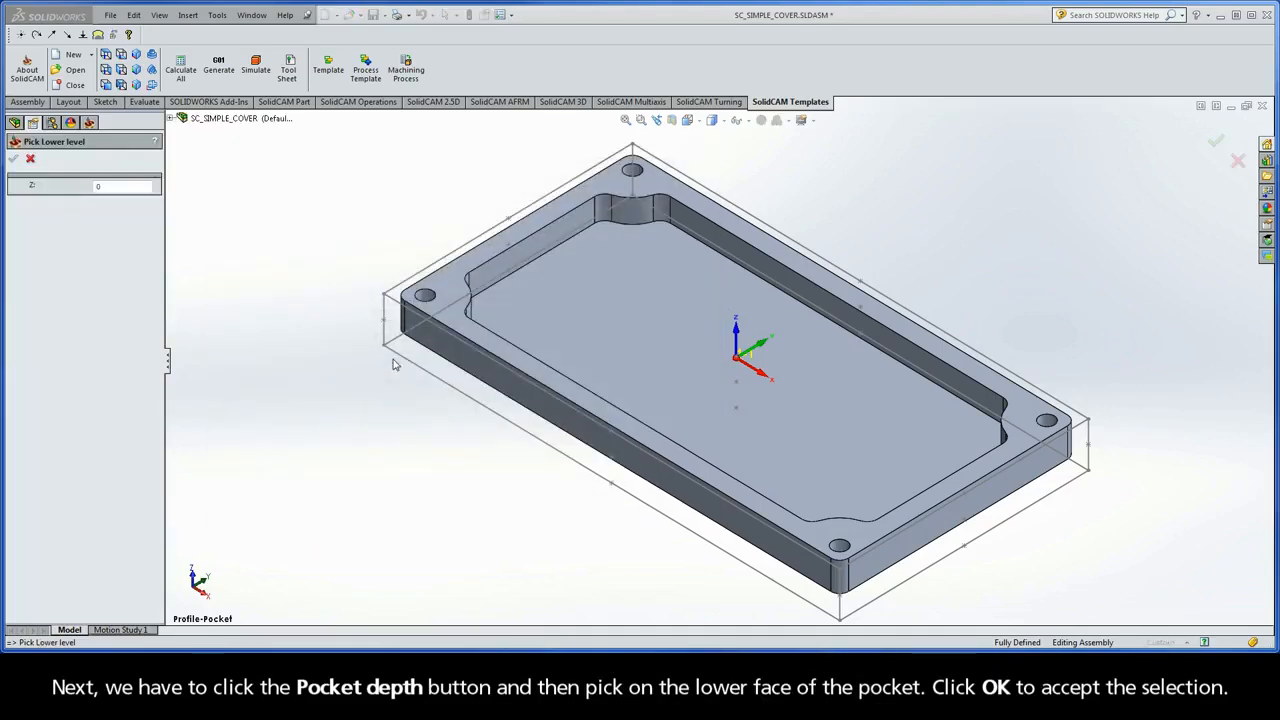
click(552, 299)
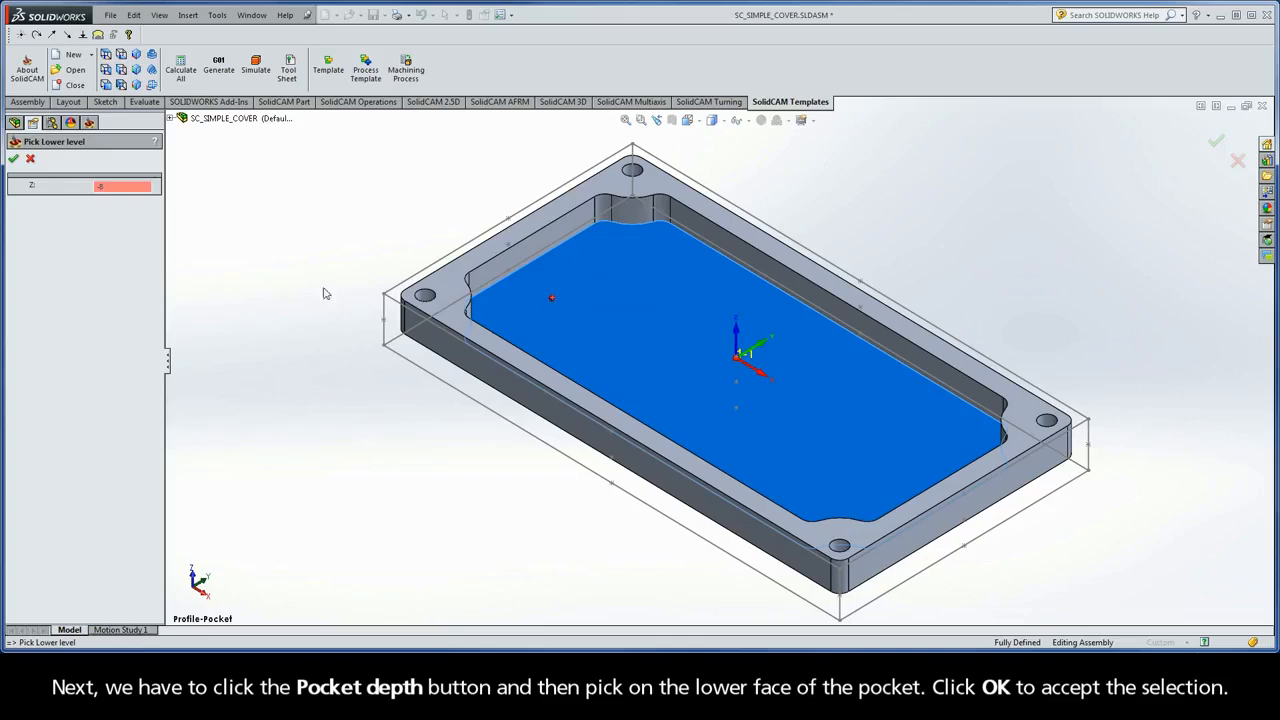
click(13, 161)
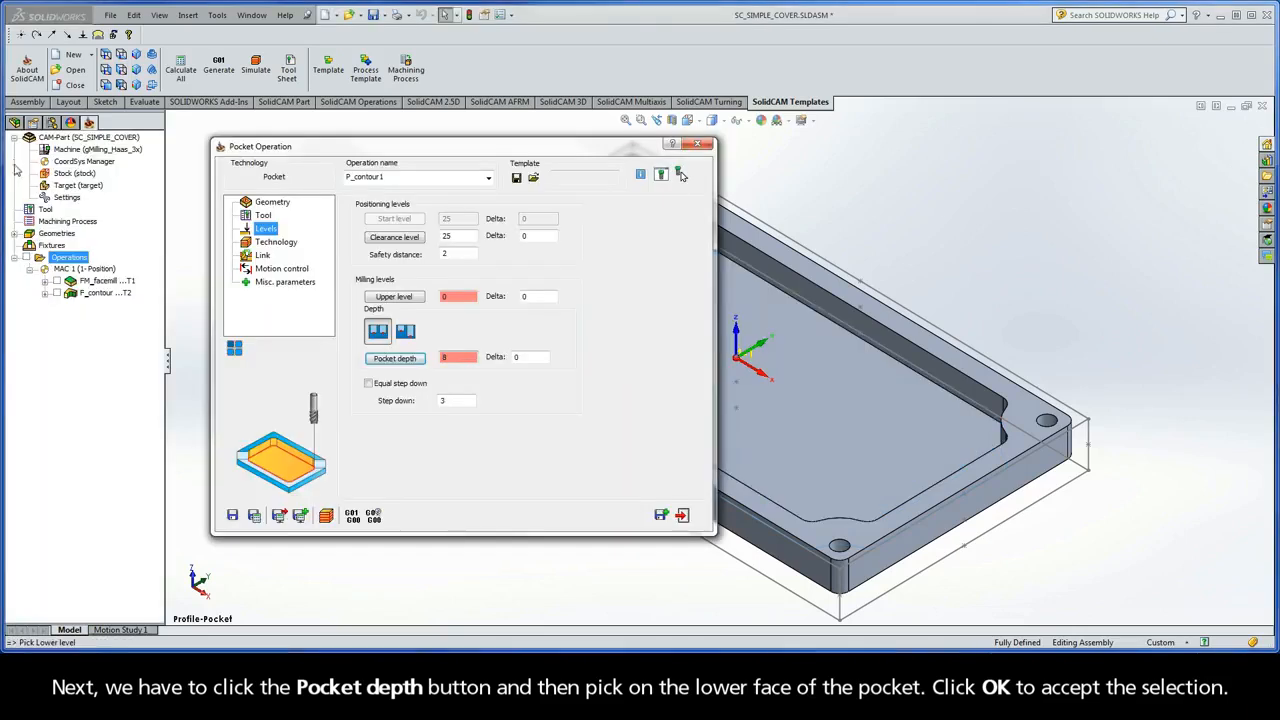
click(446, 400)
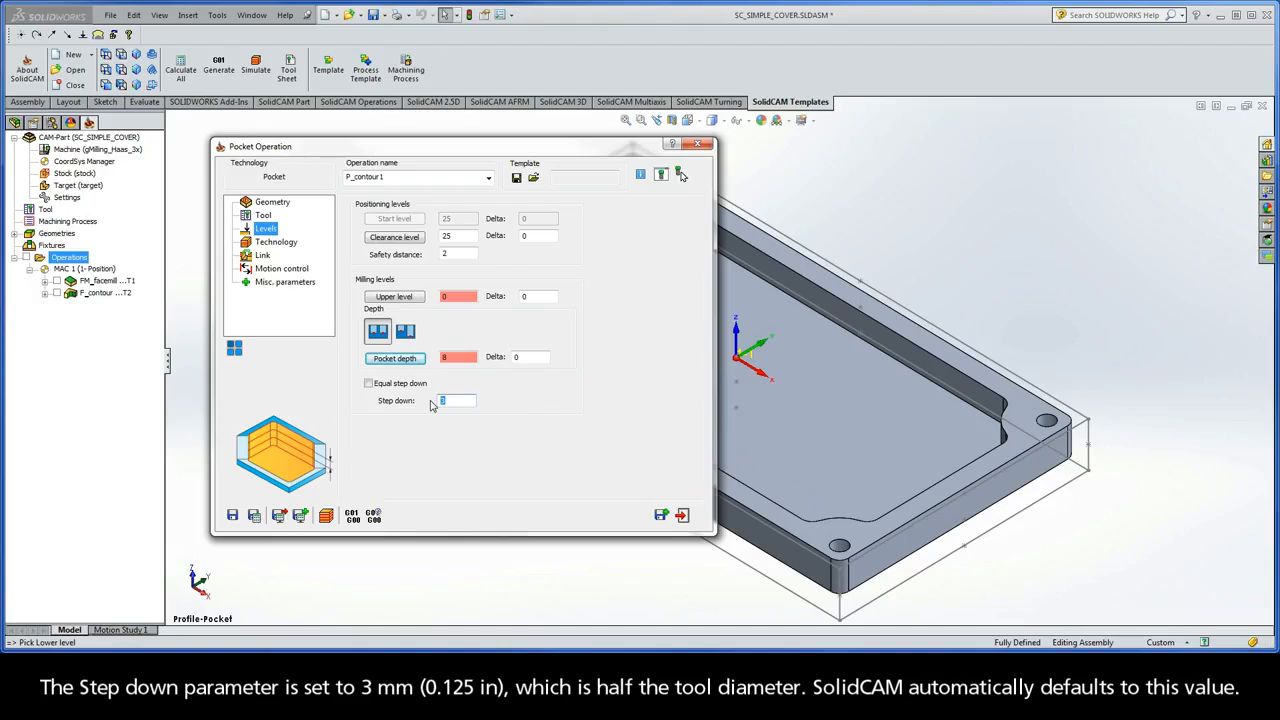
click(368, 384)
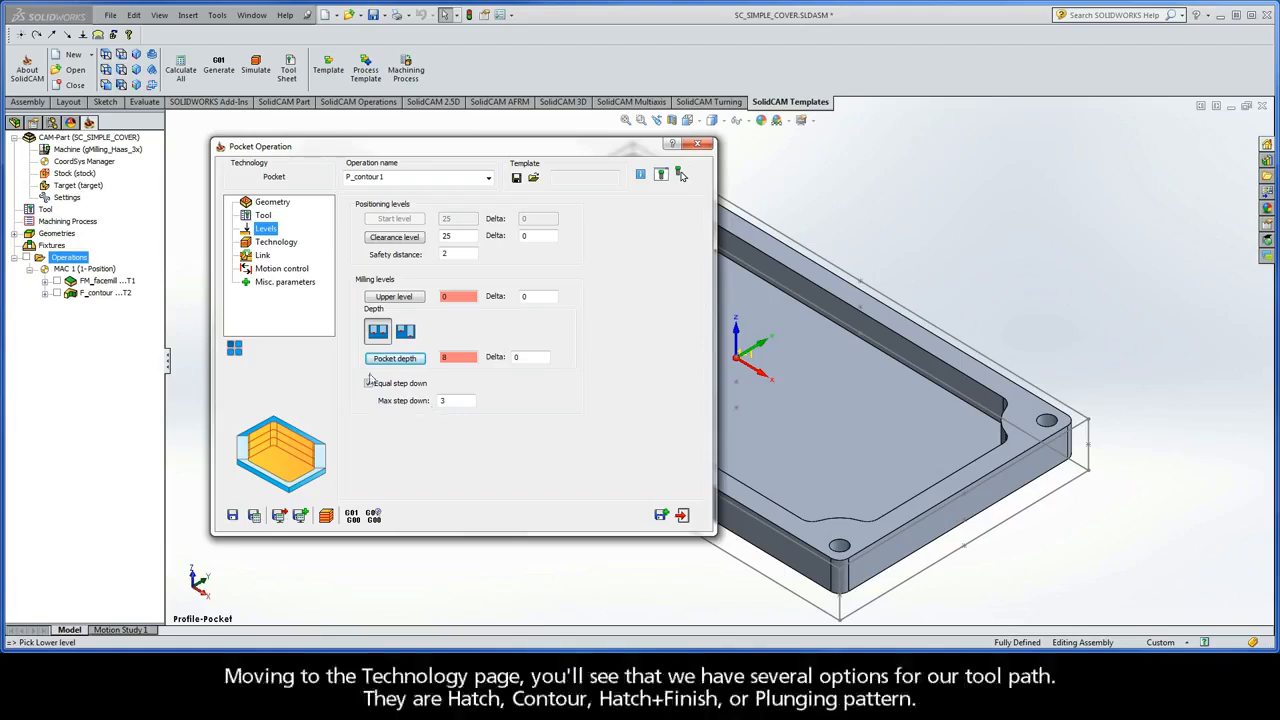
Keep the Contour strategy for the pocket, starting from the inside with Fillet corners and the calculated corner radii.
click(276, 243)
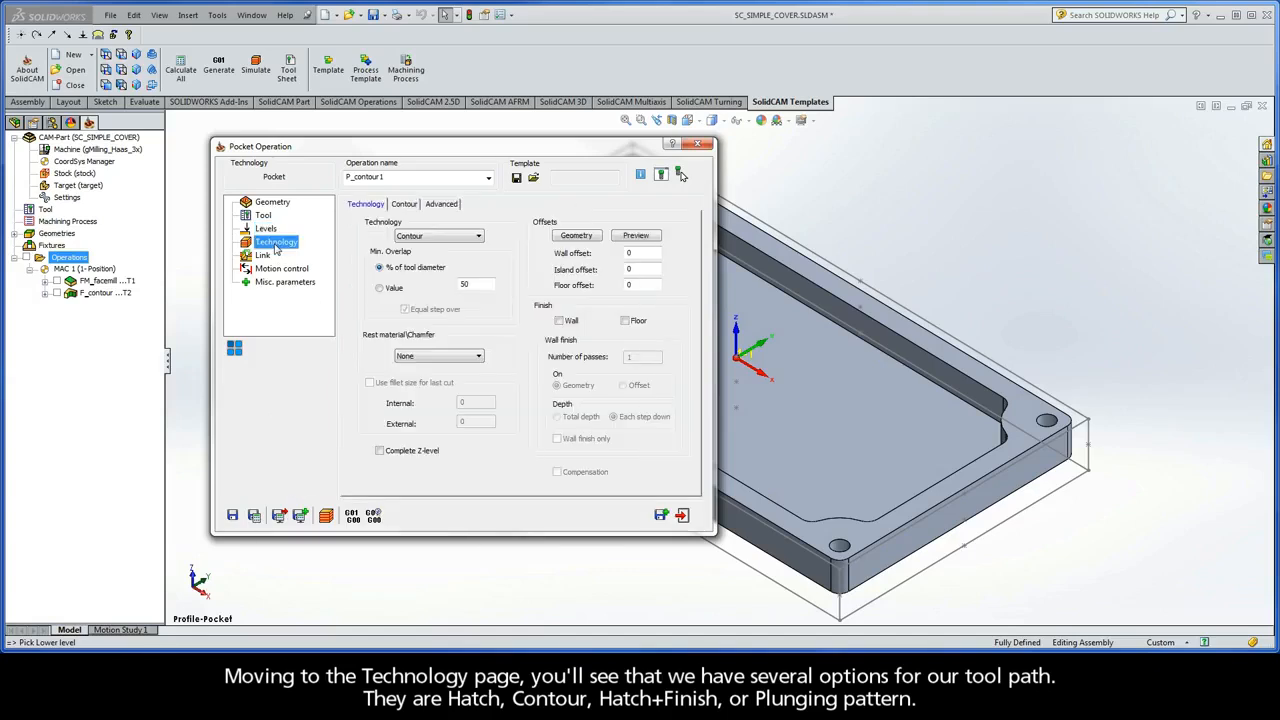
click(435, 238)
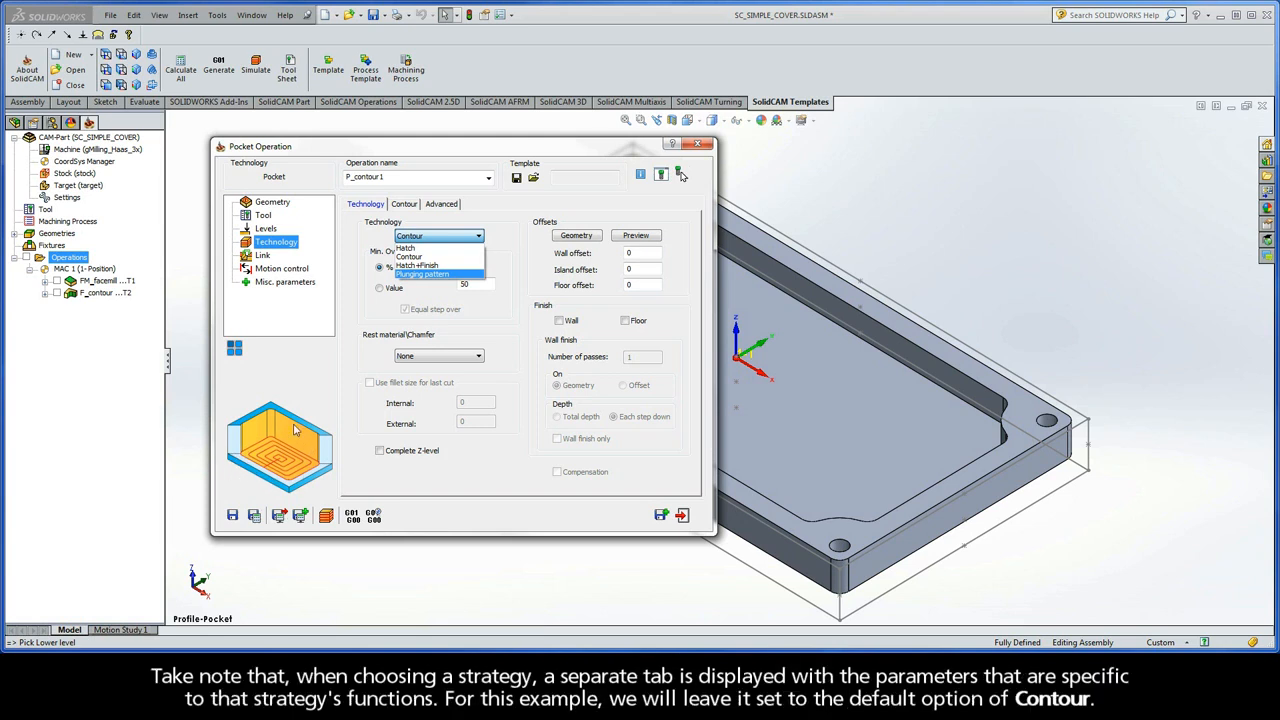
click(426, 239)
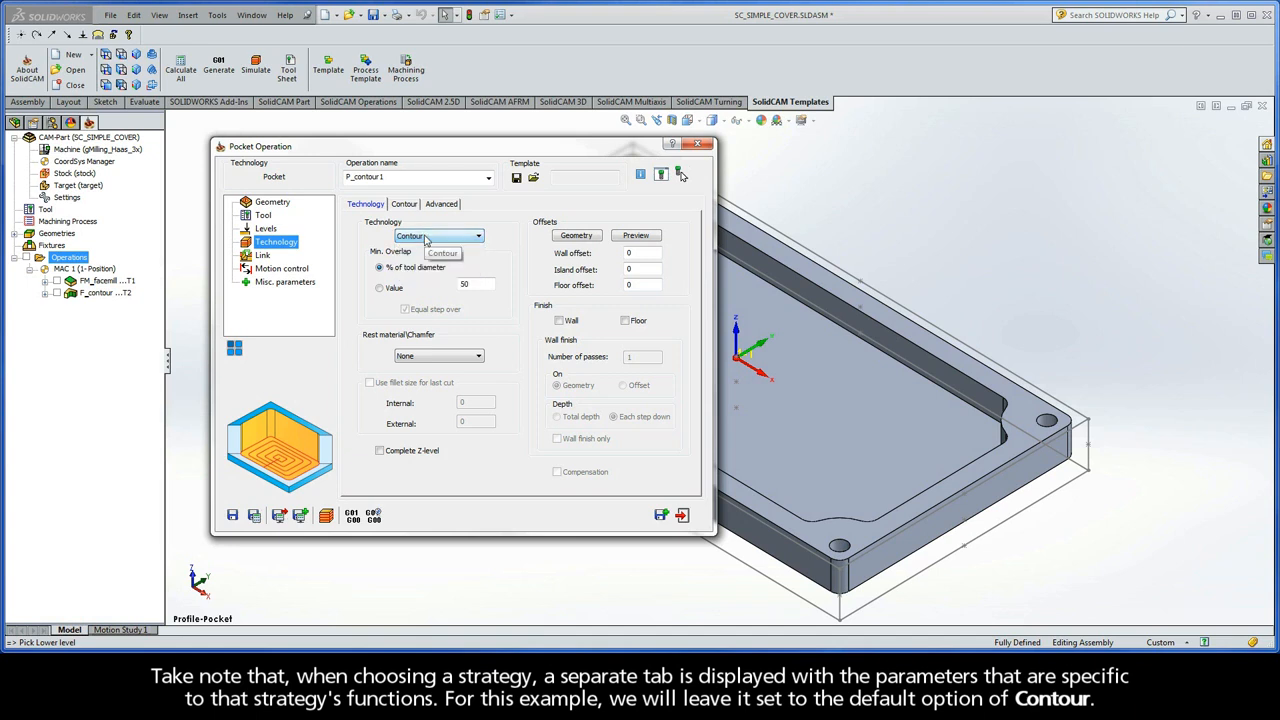
click(405, 205)
click(381, 239)
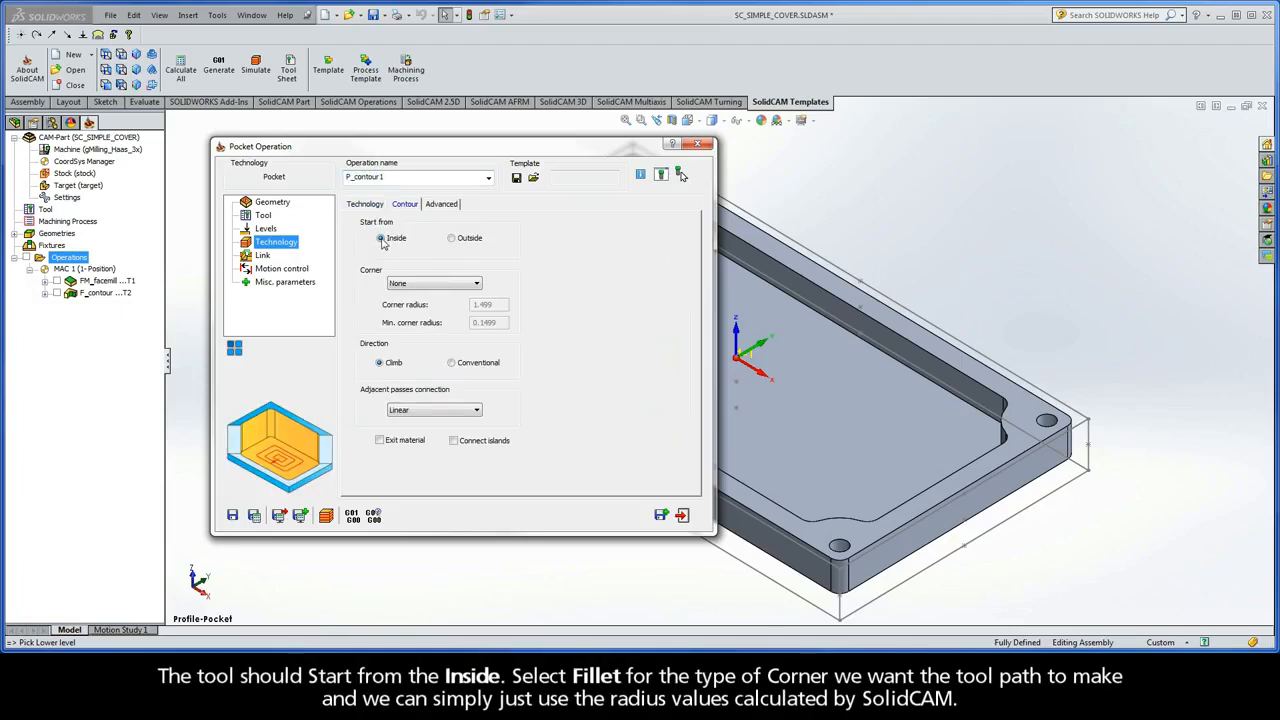
click(412, 284)
click(411, 309)
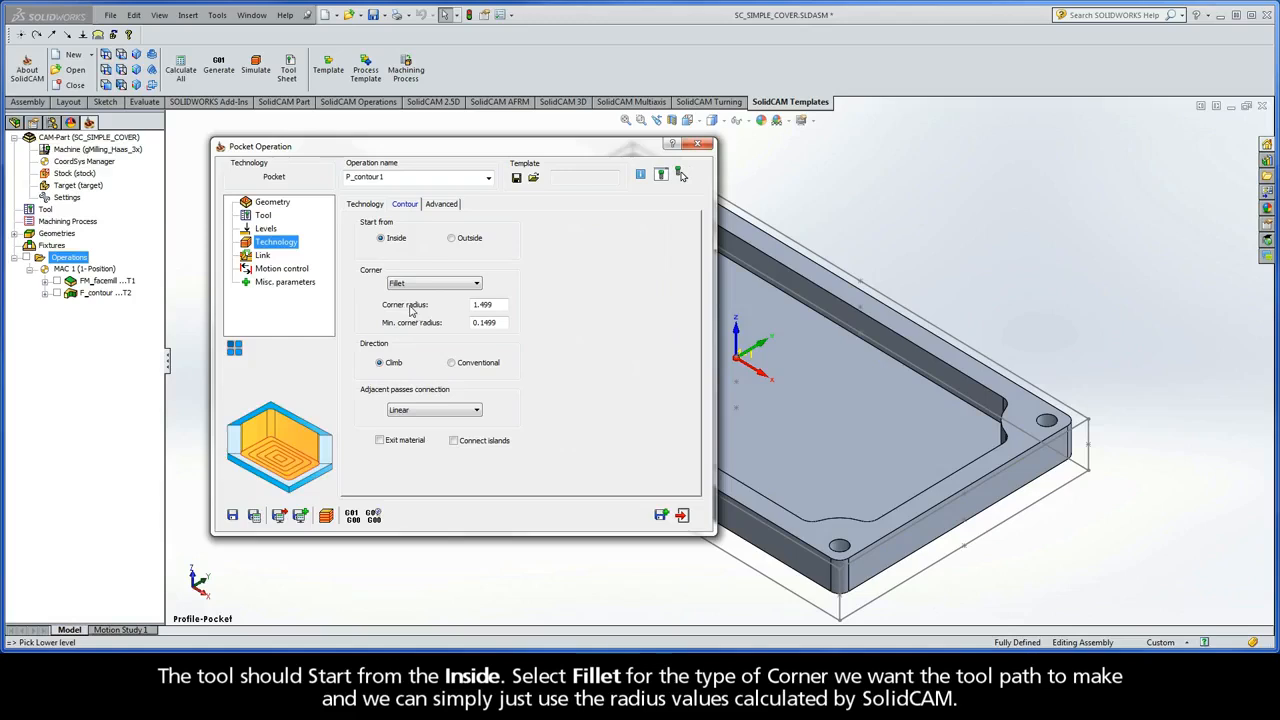
drag(495, 305, 457, 326)
click(502, 322)
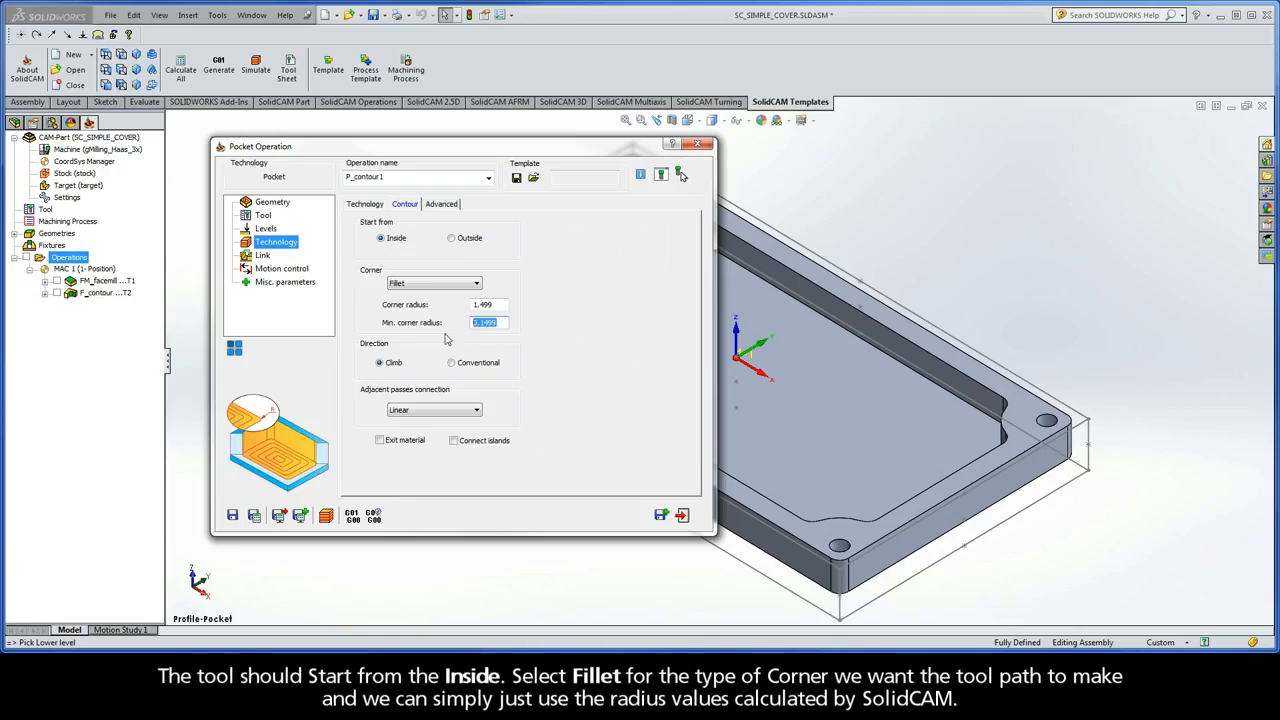
Keep the Climb cutting direction and set the adjacent passes connection to Smooth.
click(379, 364)
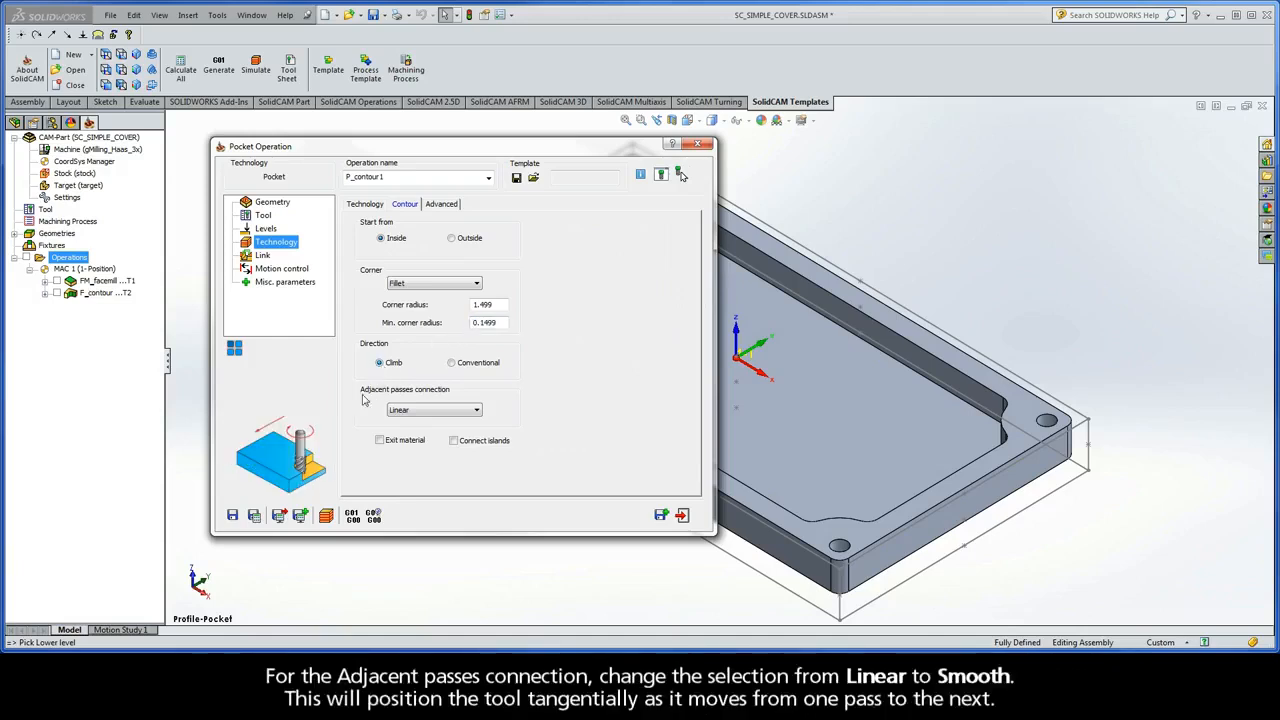
click(450, 410)
click(417, 422)
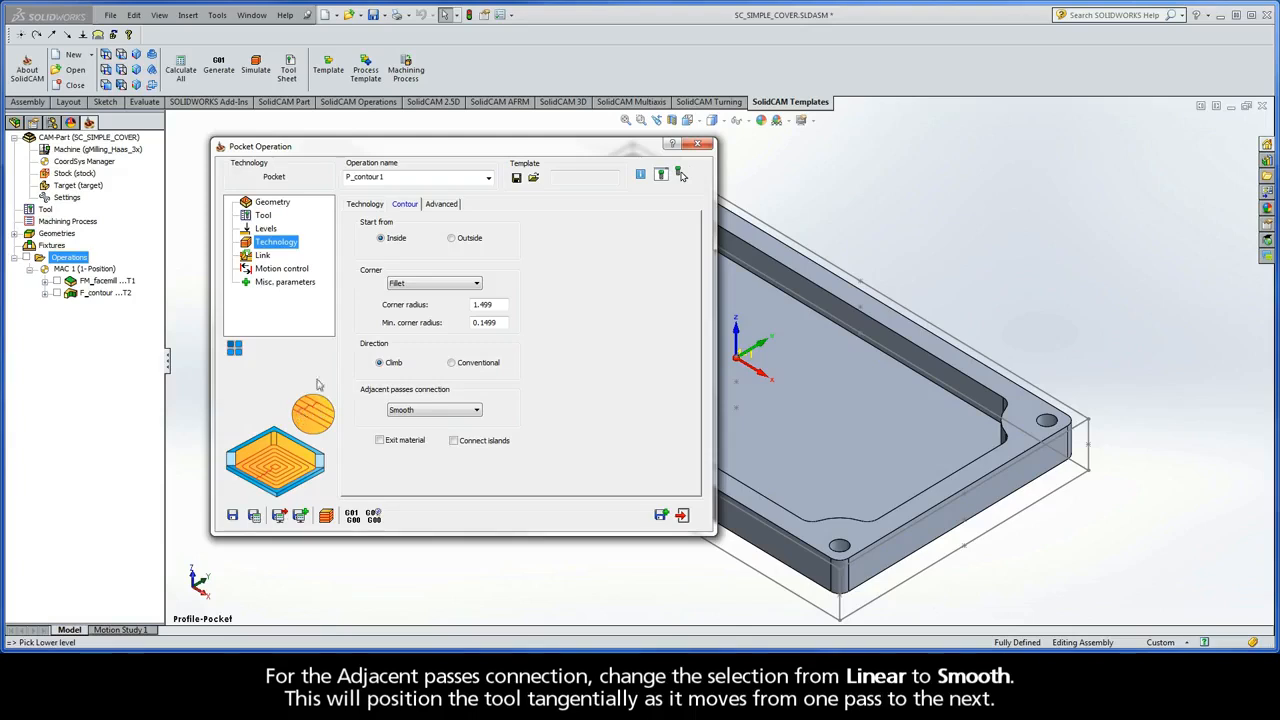
Check the overlap and offset settings, and enable finish passes on both the wall and the floor.
click(366, 205)
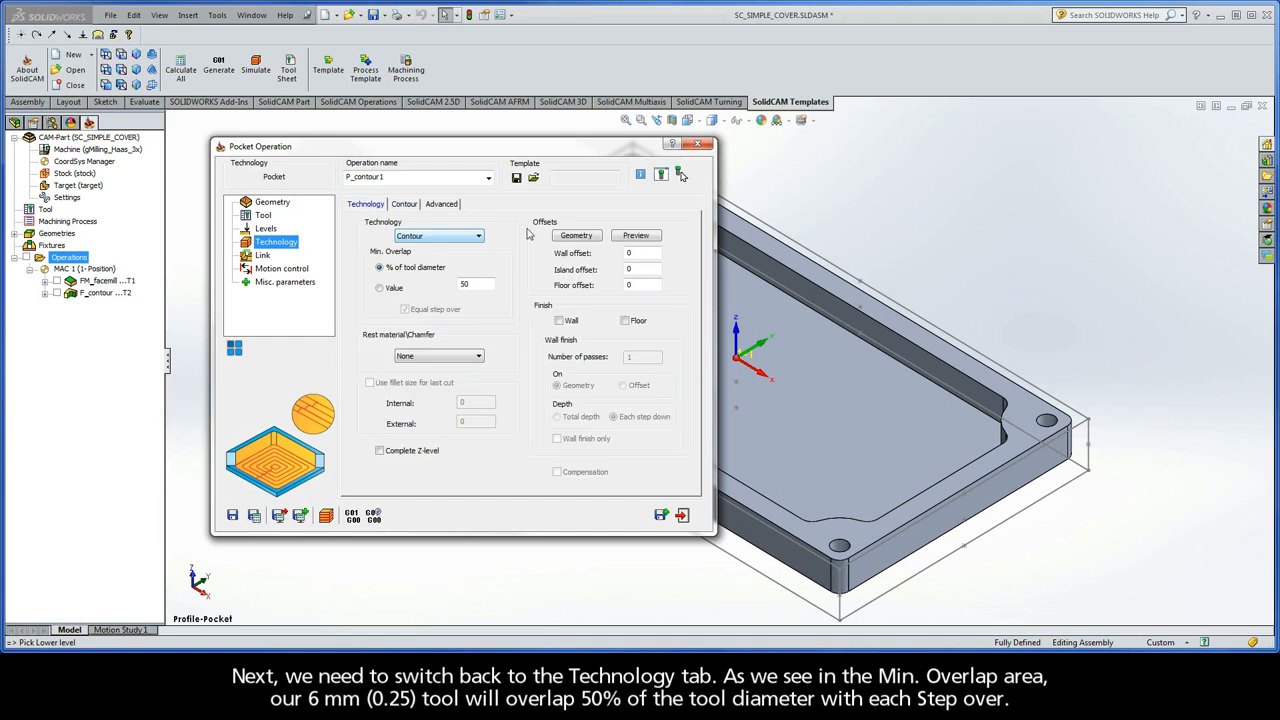
click(486, 284)
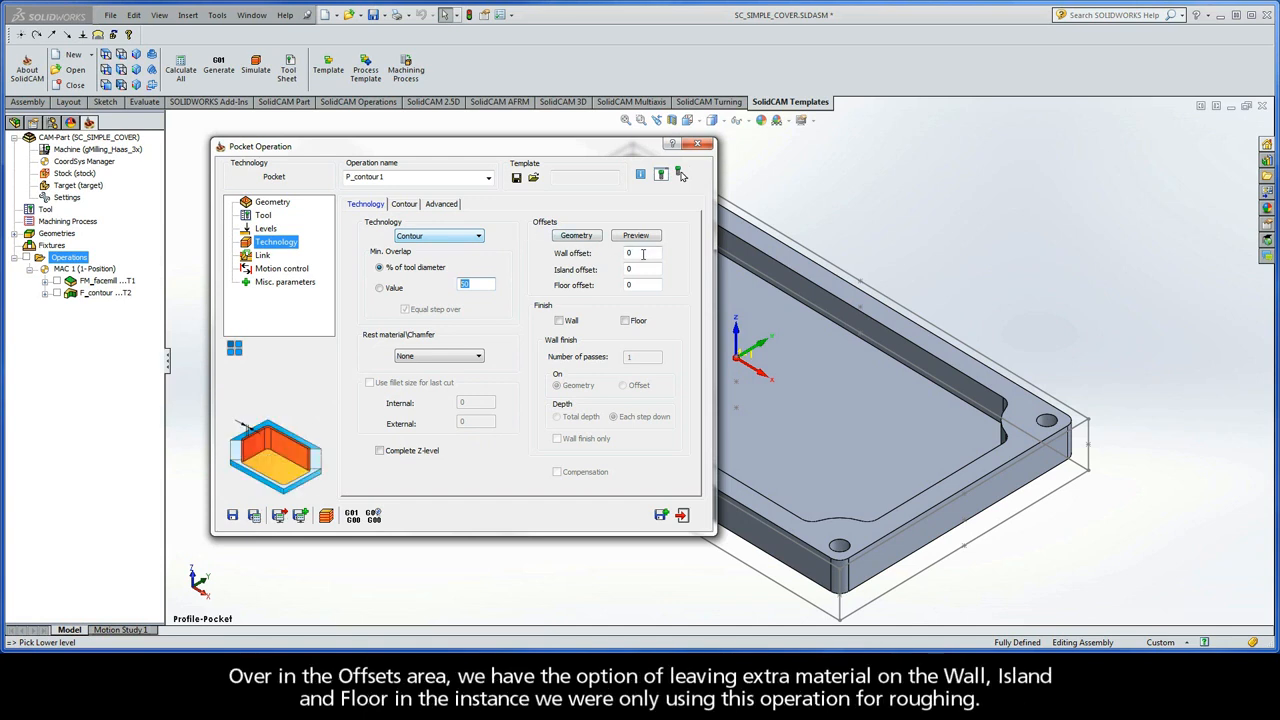
drag(643, 254, 609, 283)
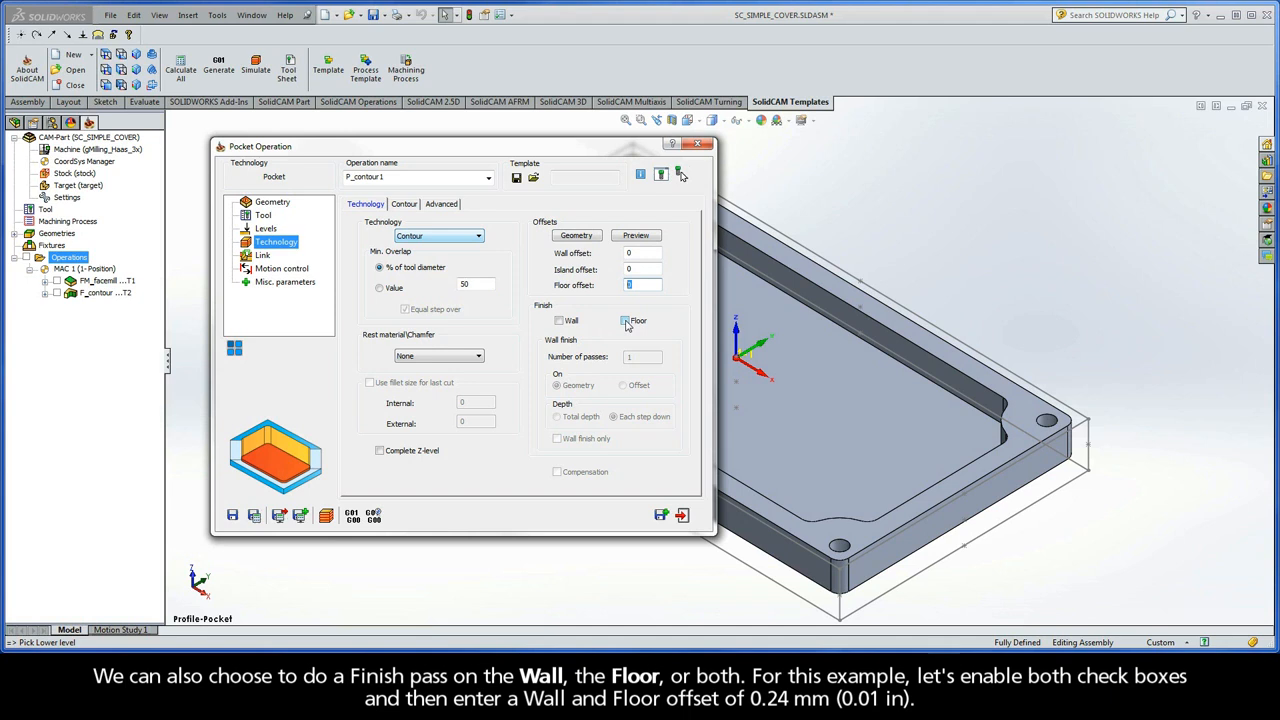
click(559, 321)
click(625, 321)
Set the wall and floor offsets to 0.24 mm and the wall finish depth to Total depth.
click(634, 253)
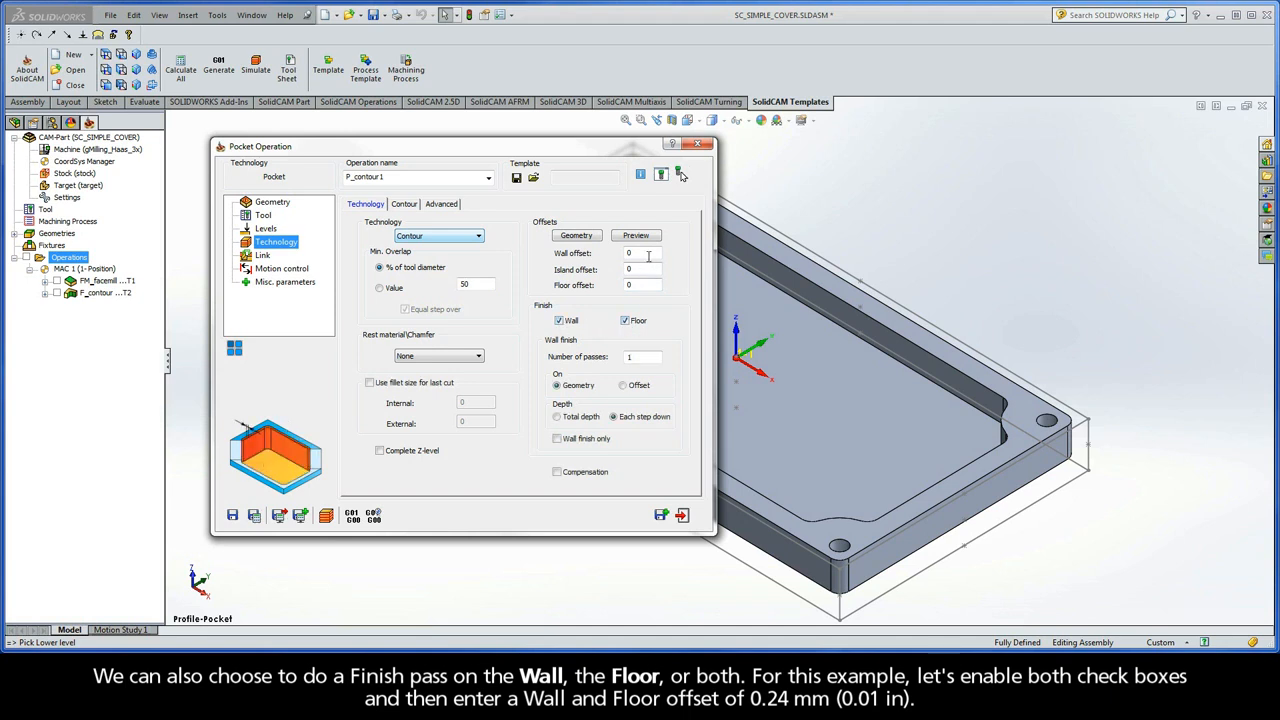
text(0.)
key(Tab)
key(Tab)
text(0.)
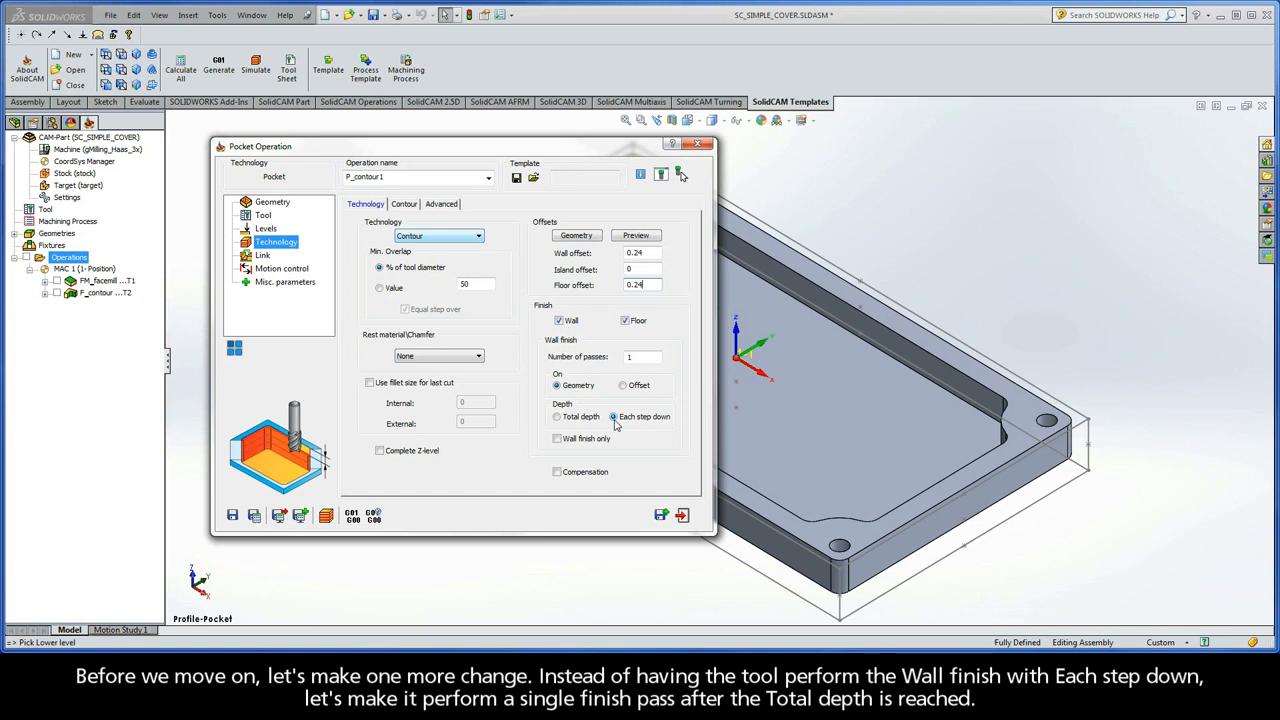
click(557, 417)
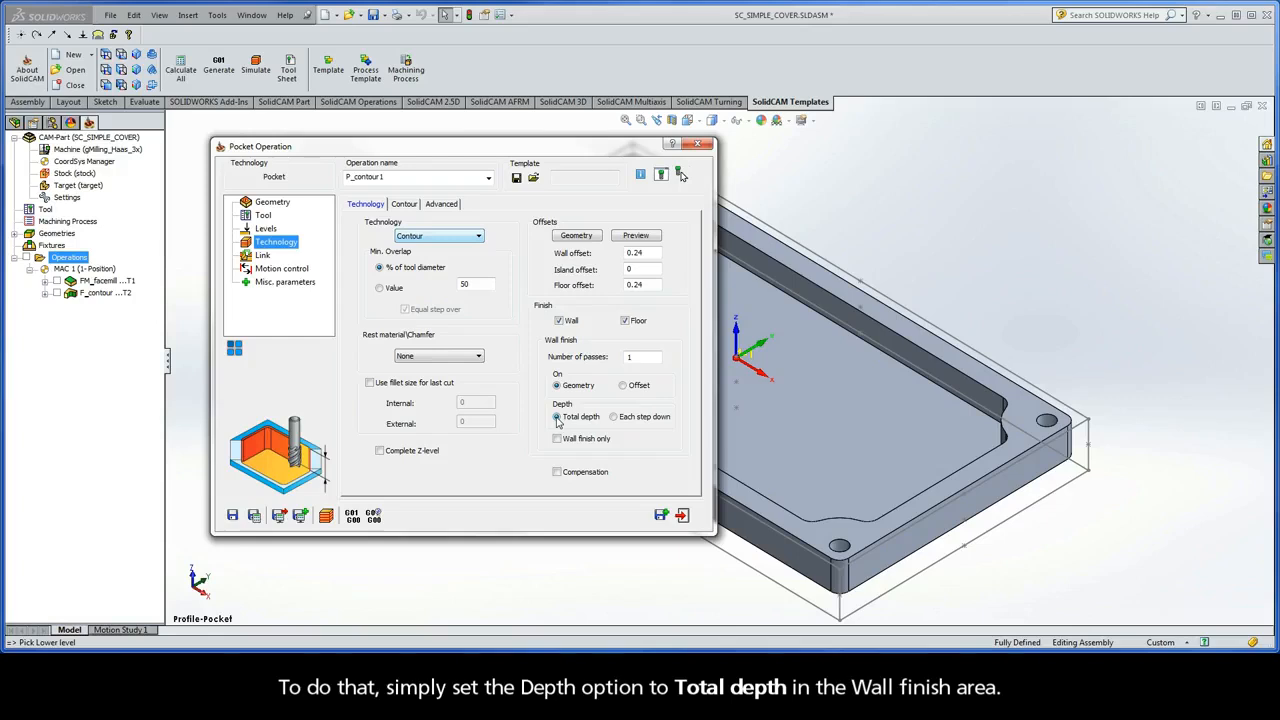
Set the pocket's ramping to Helical, keeping the 5° angle and 2.94 mm radius, and accept the default ramping points.
click(262, 256)
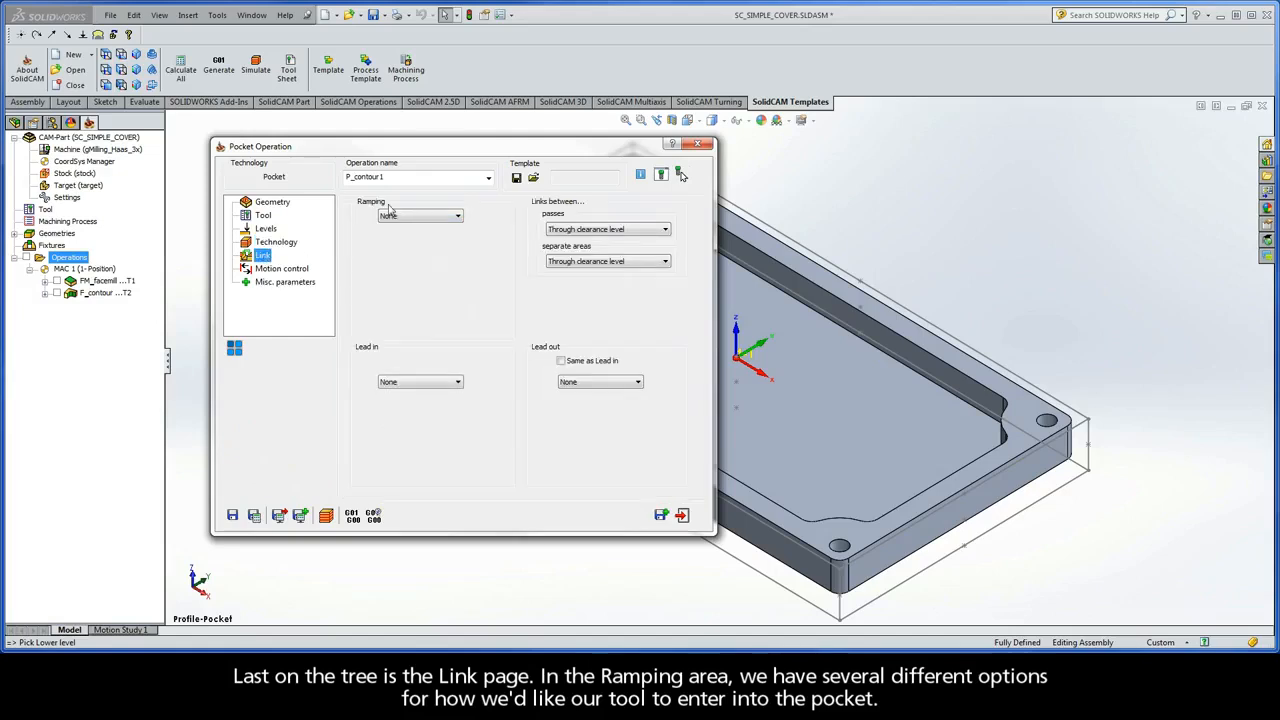
click(418, 220)
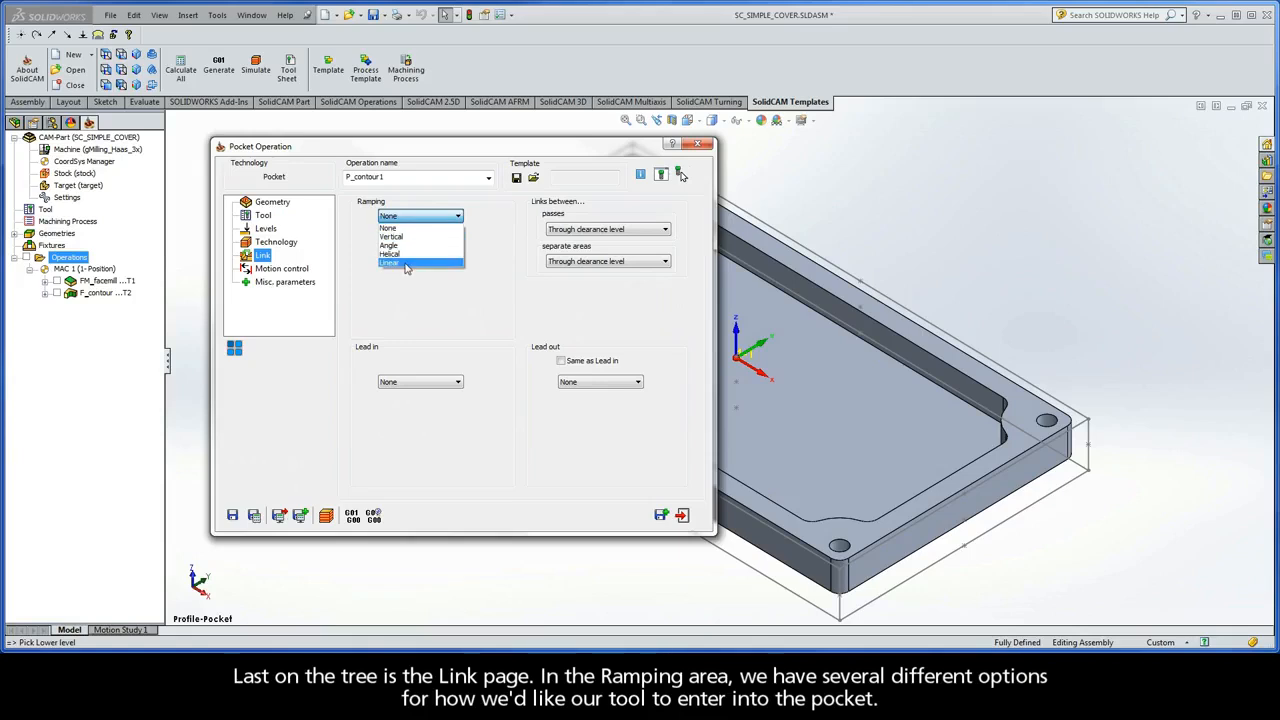
click(404, 254)
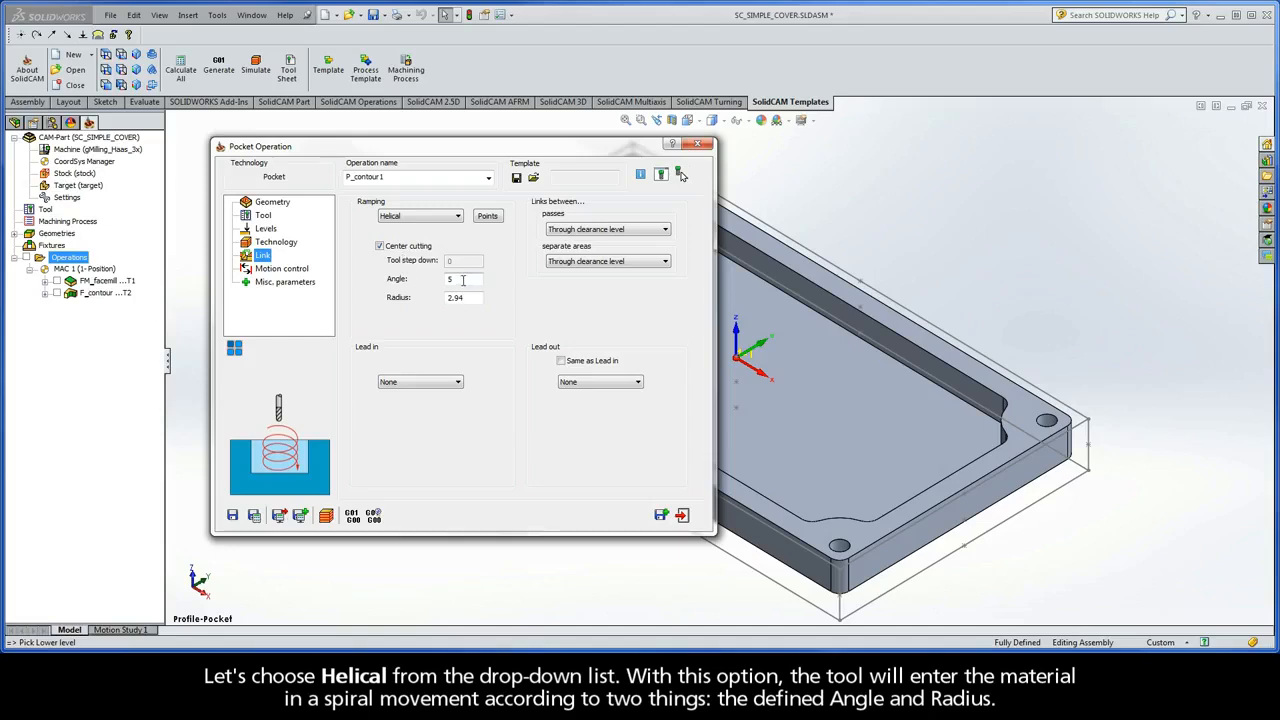
double_click(462, 279)
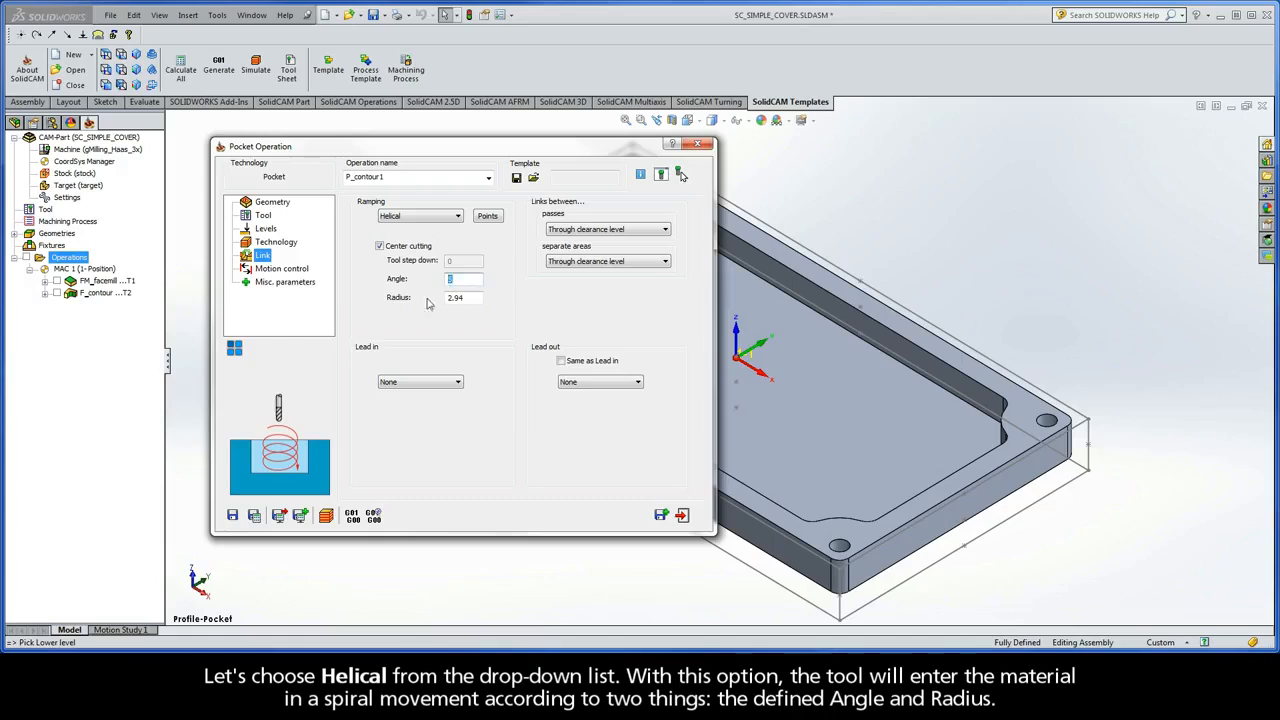
double_click(468, 298)
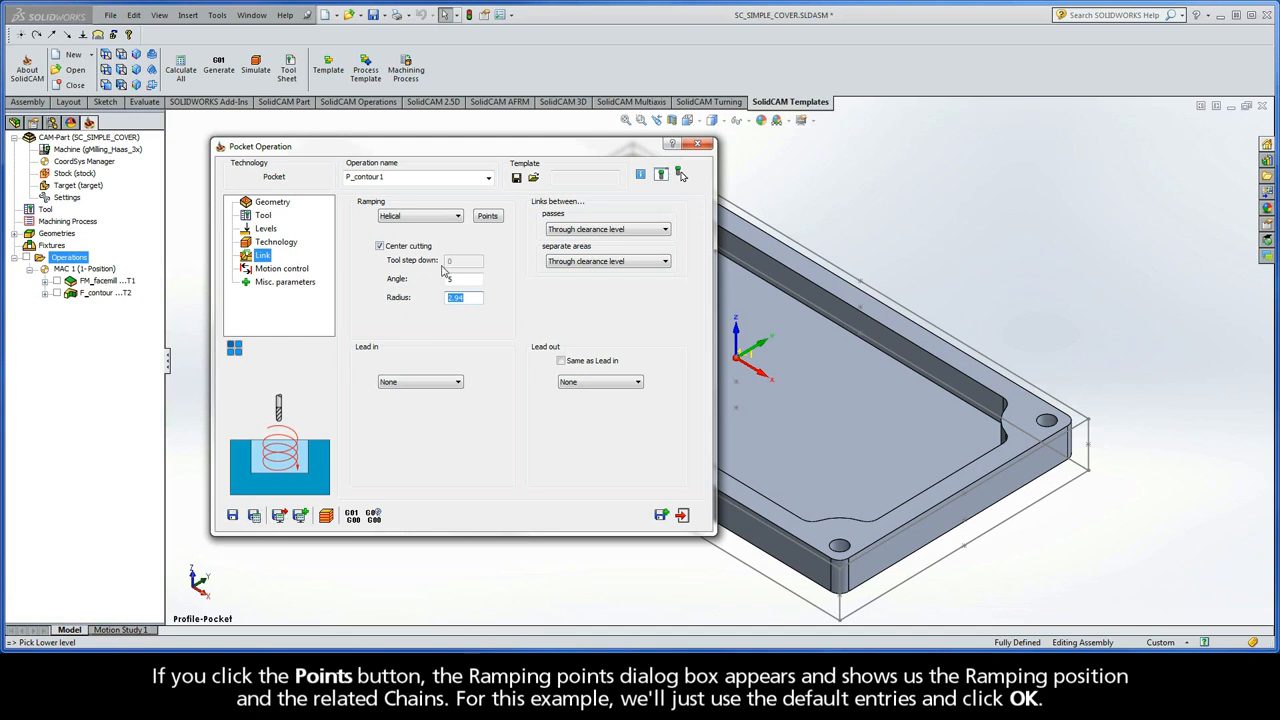
click(487, 216)
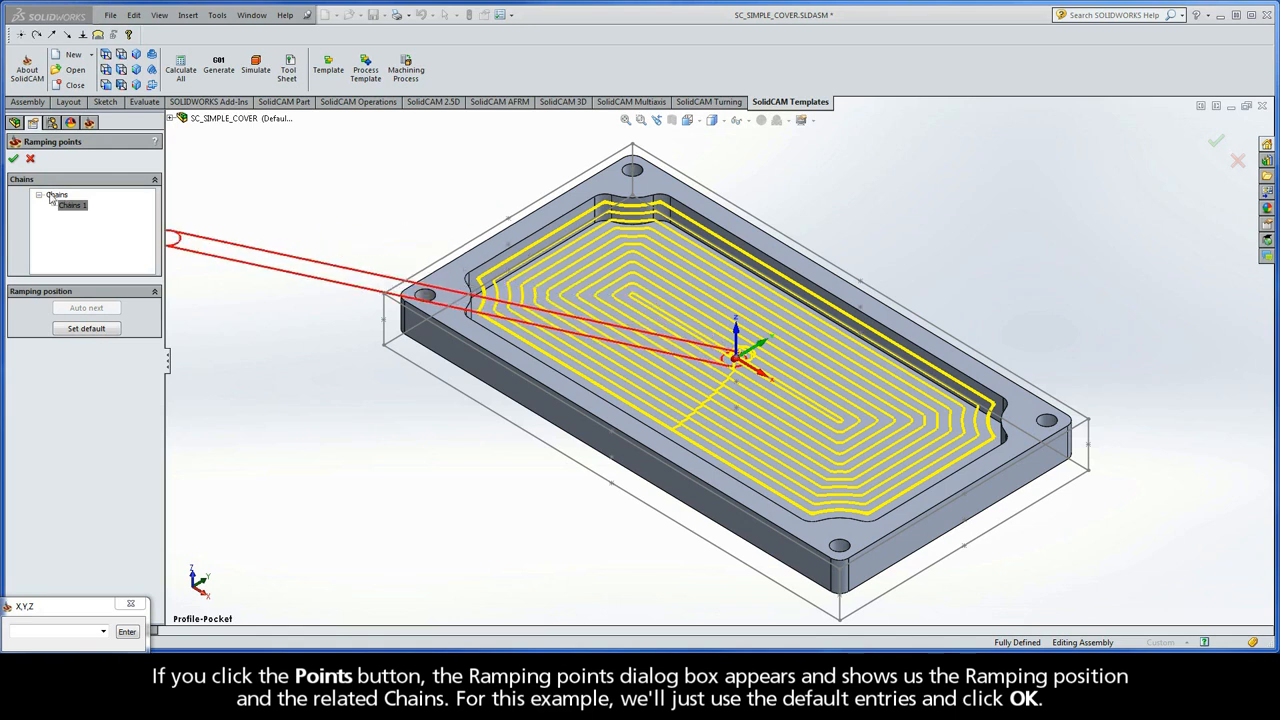
click(13, 160)
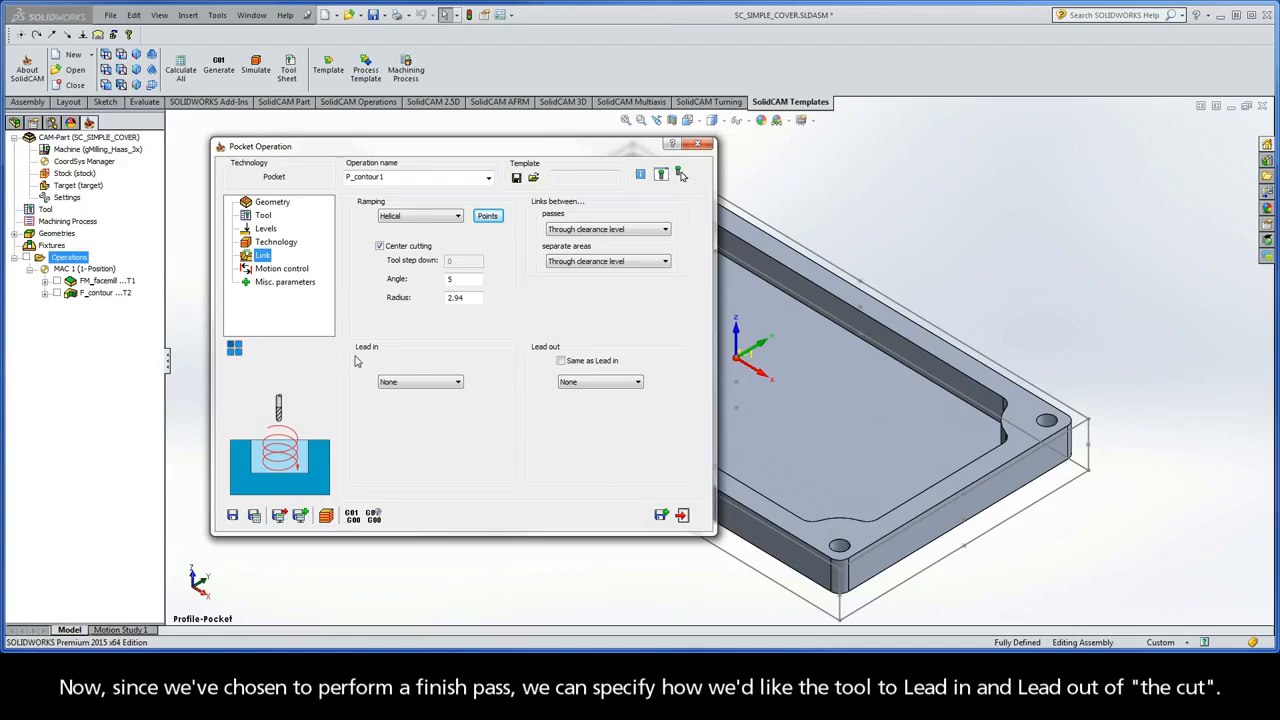
Set the lead in to an Arc with a 4 mm radius and make the lead out the same as the lead in.
click(421, 385)
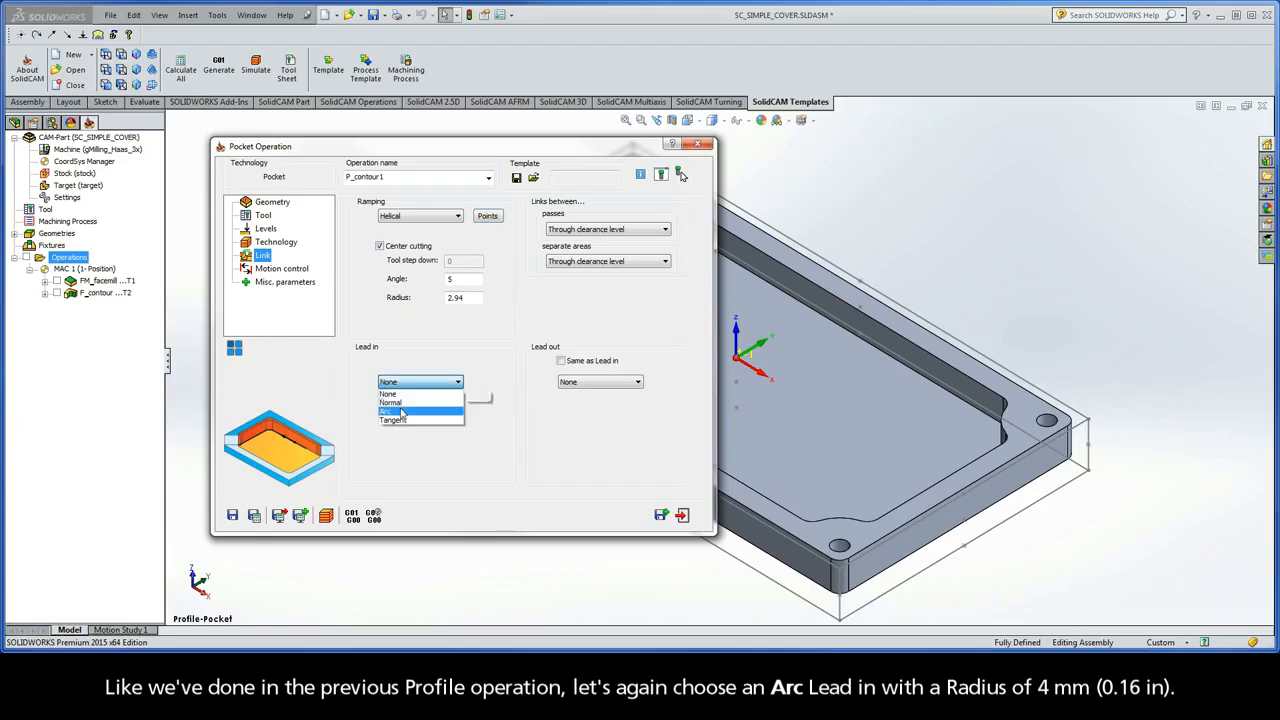
click(402, 412)
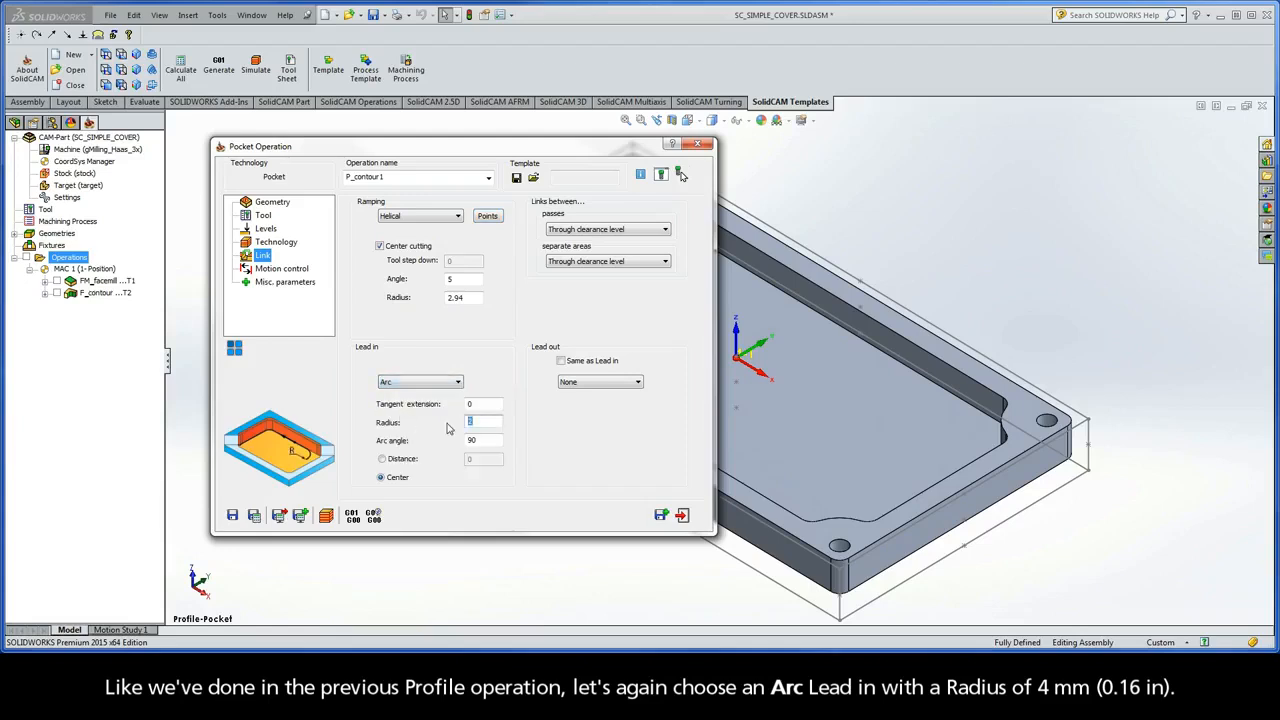
text(4)
click(561, 362)
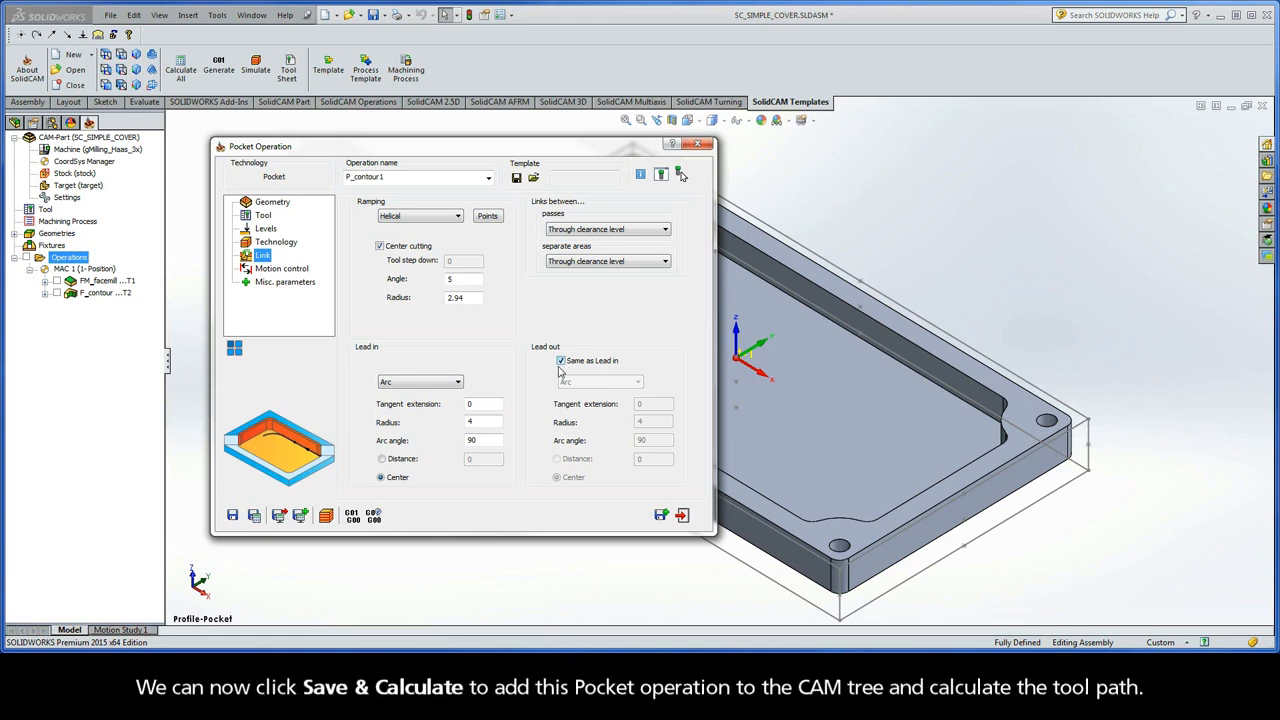
Save and calculate the Pocket operation, and play its tool path in the Host CAD simulation before exiting the operation.
click(255, 516)
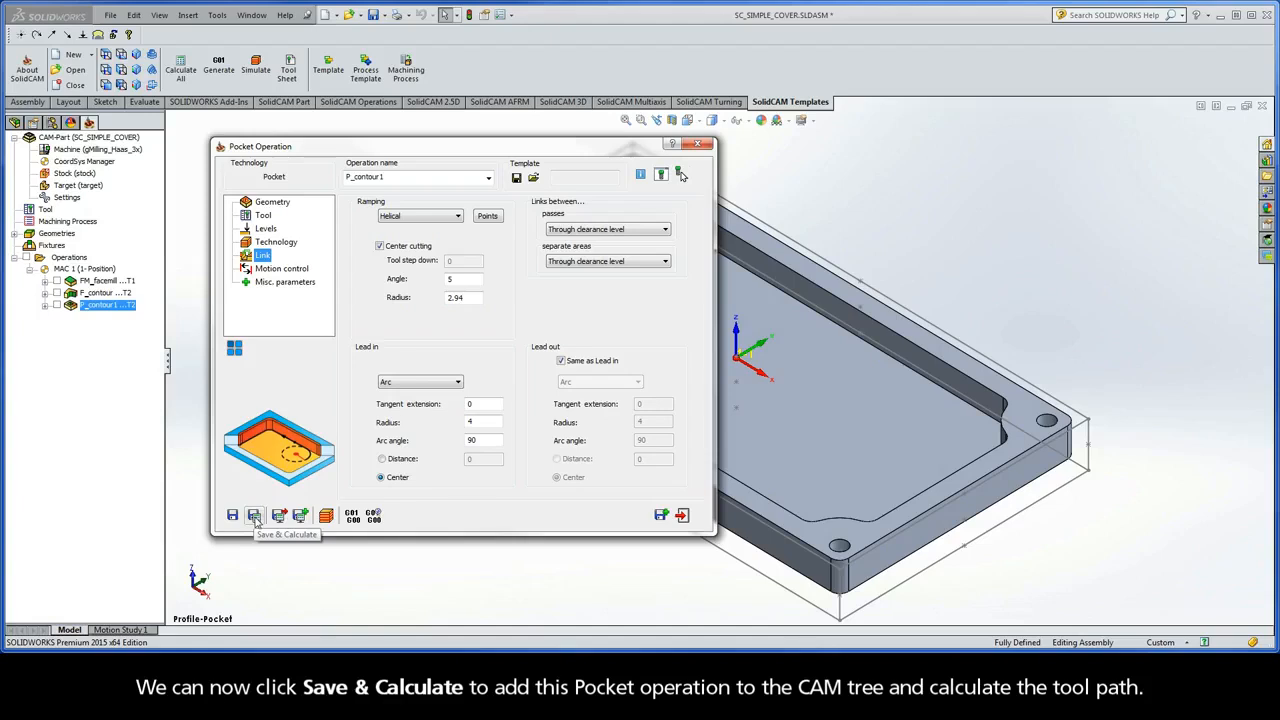
click(326, 516)
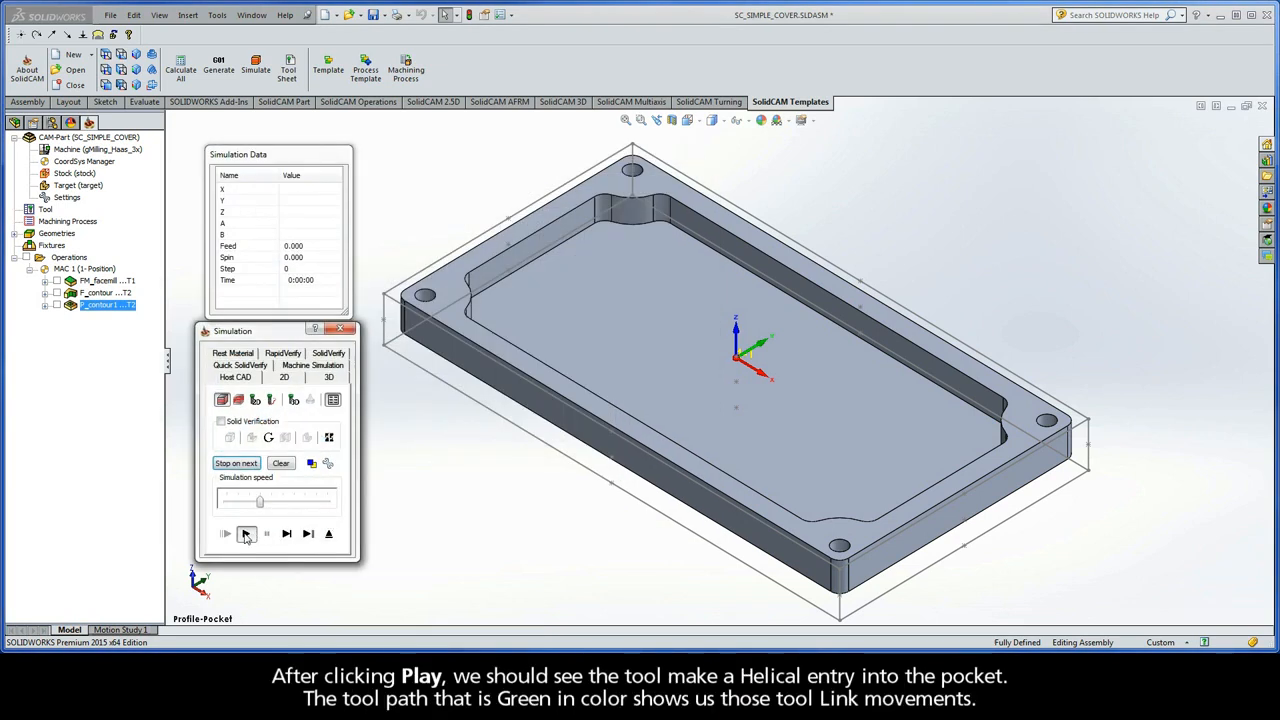
click(245, 533)
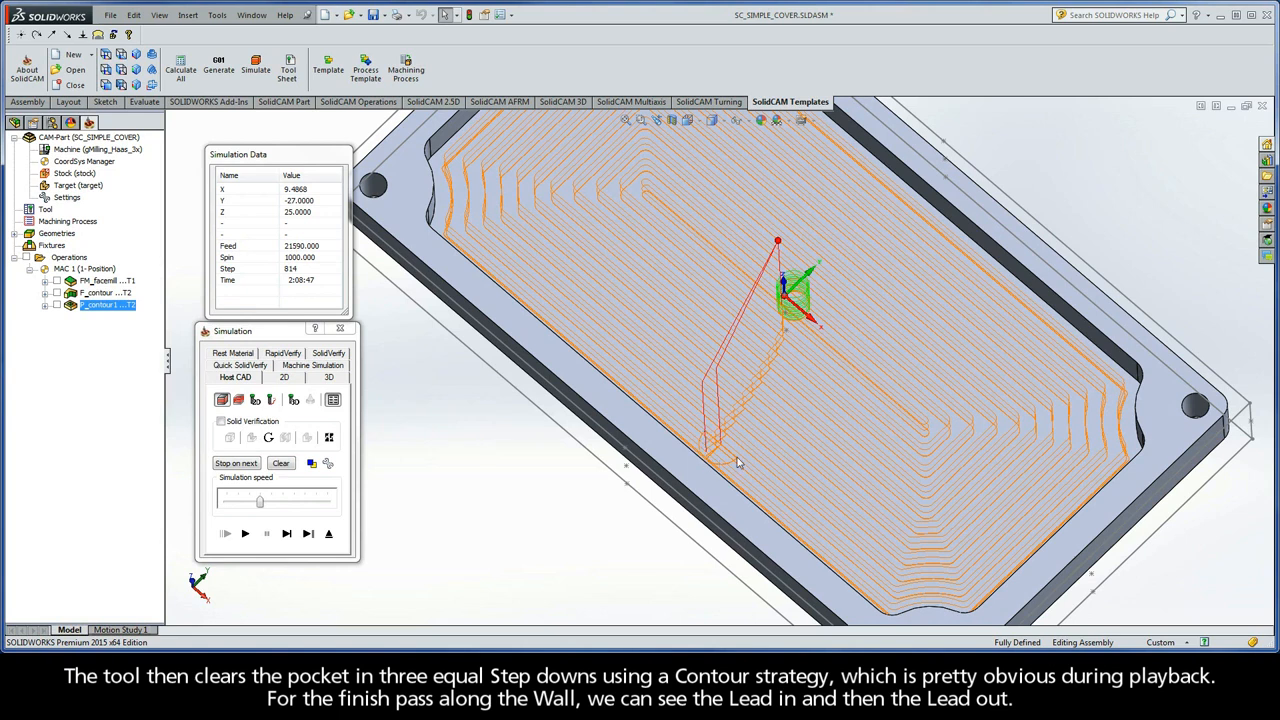
middle_drag(739, 462, 741, 463)
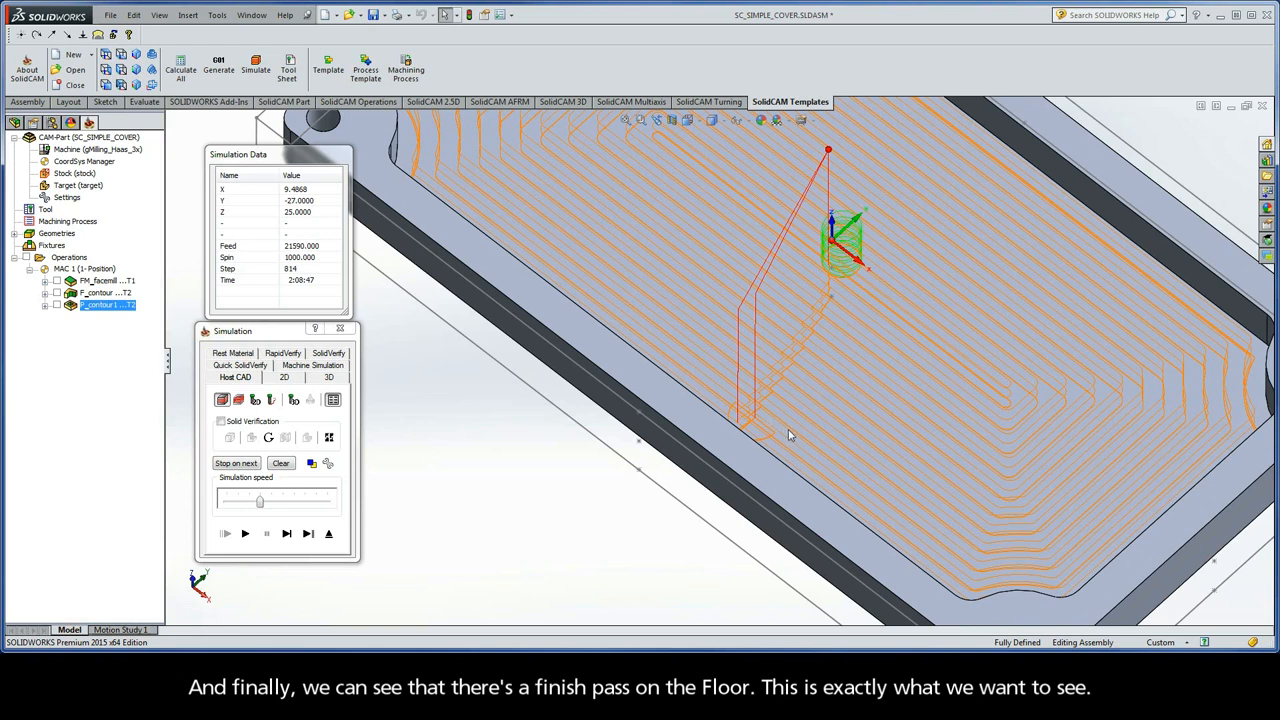
click(329, 536)
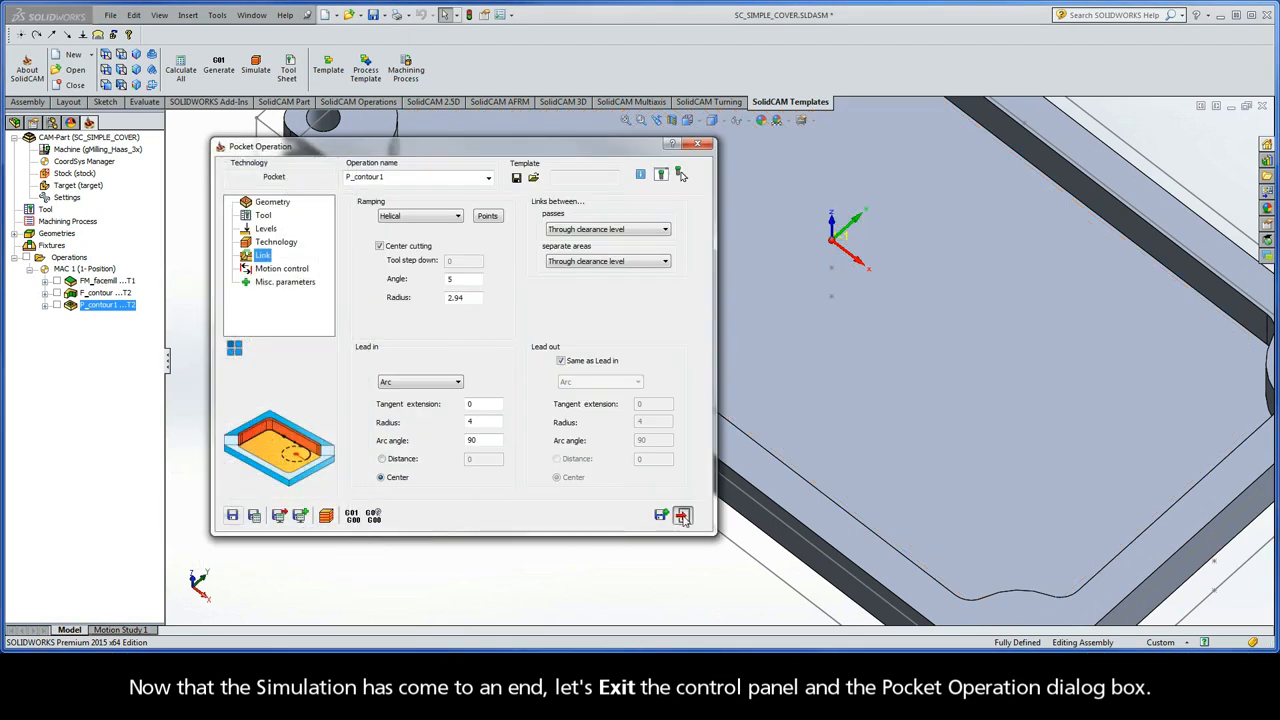
click(683, 516)
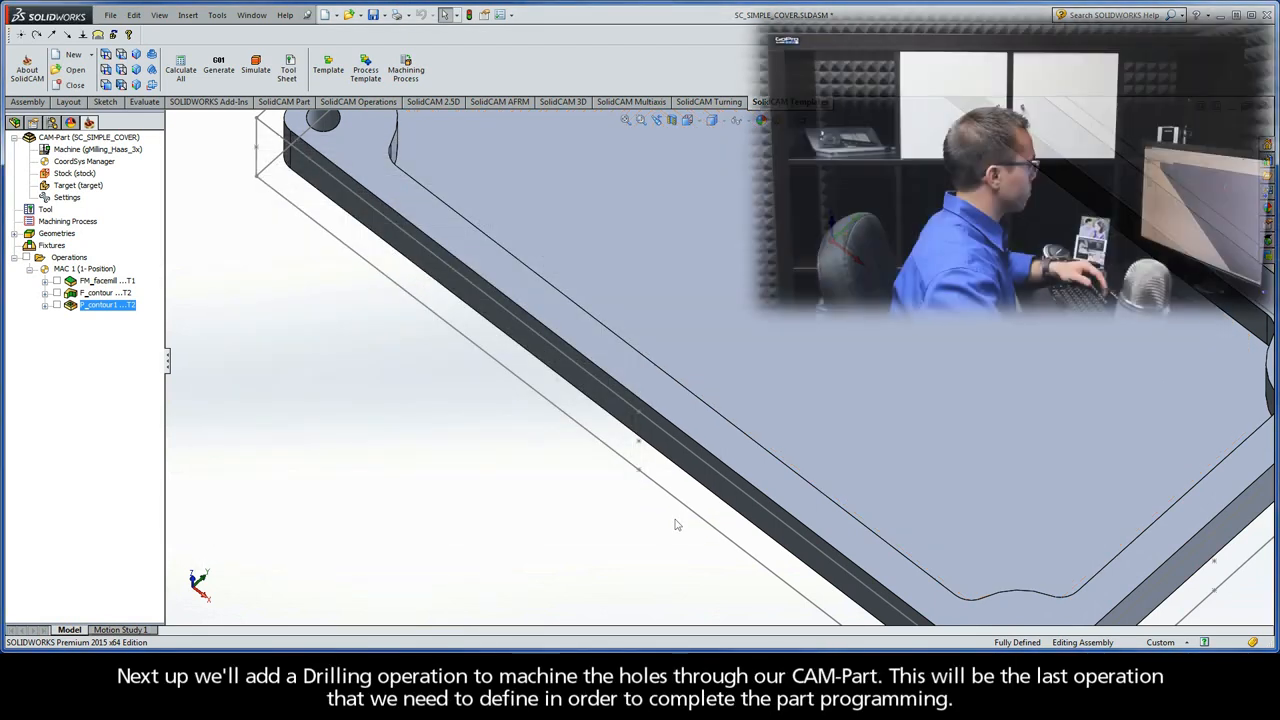